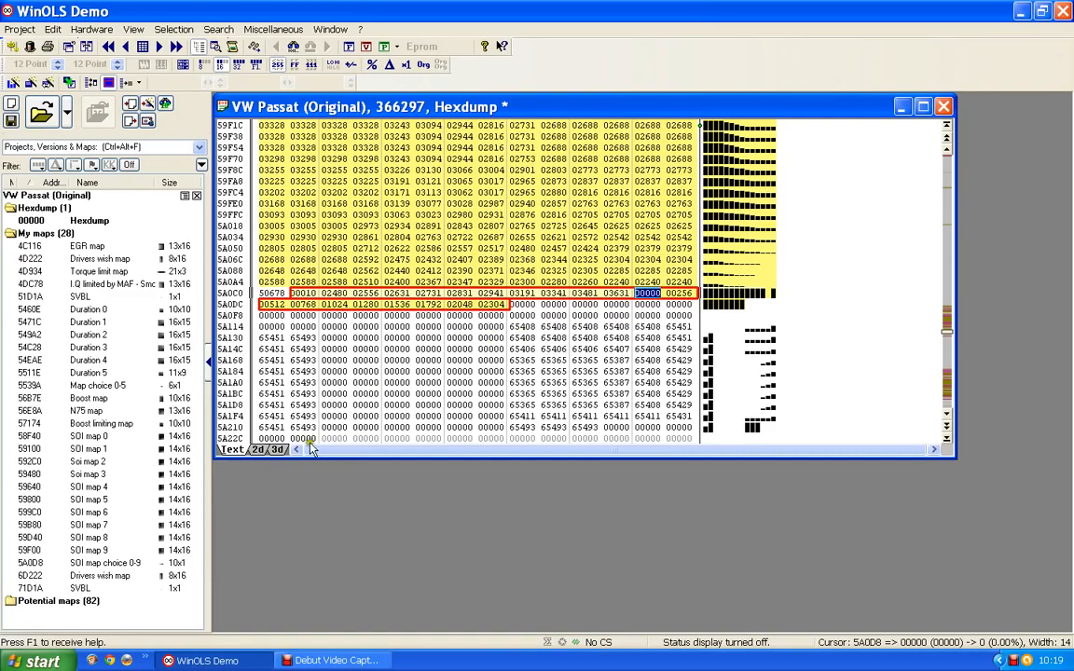
Show the hexdump as a 2D graph and find the Bosch 11x14 potential map beyond the SOI map choice area.
click(257, 450)
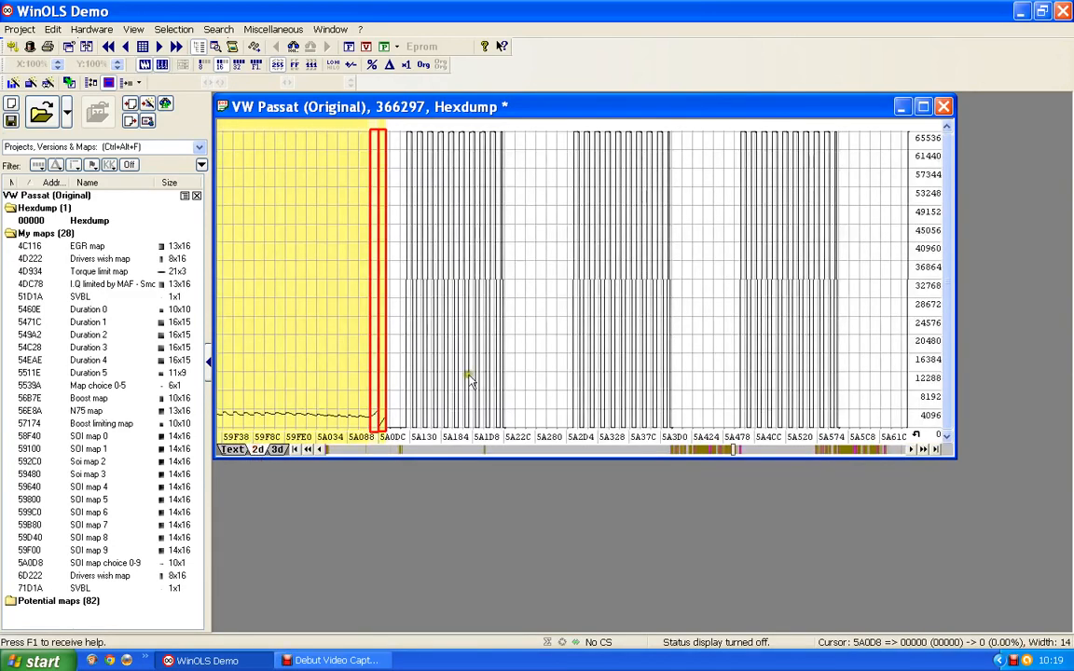
scroll(438, 366, up, 7)
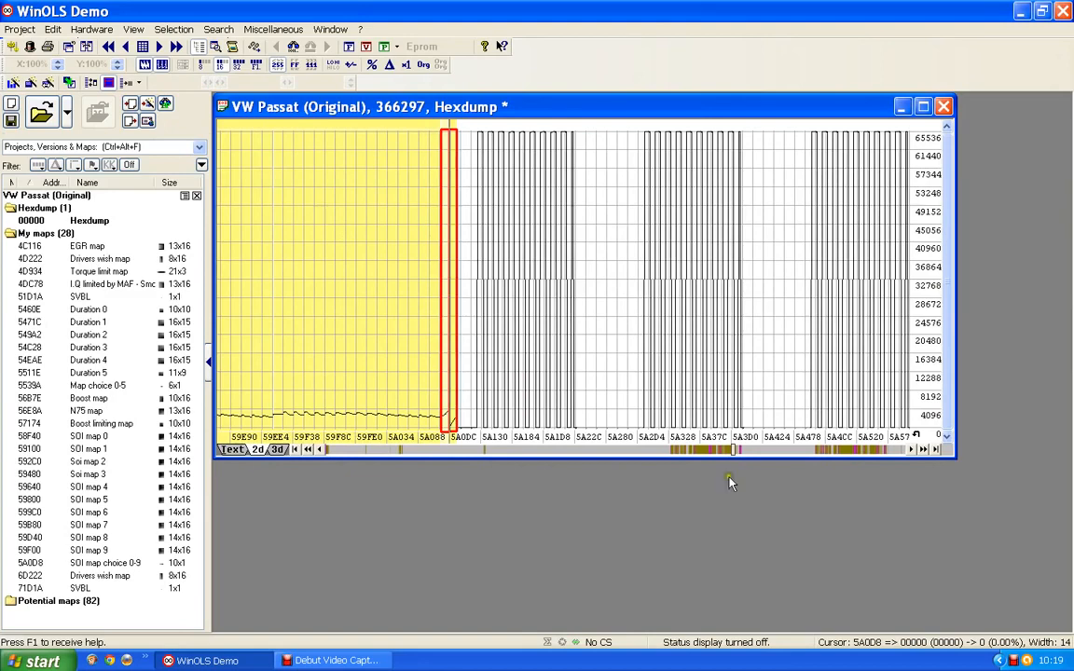
click(804, 452)
click(803, 452)
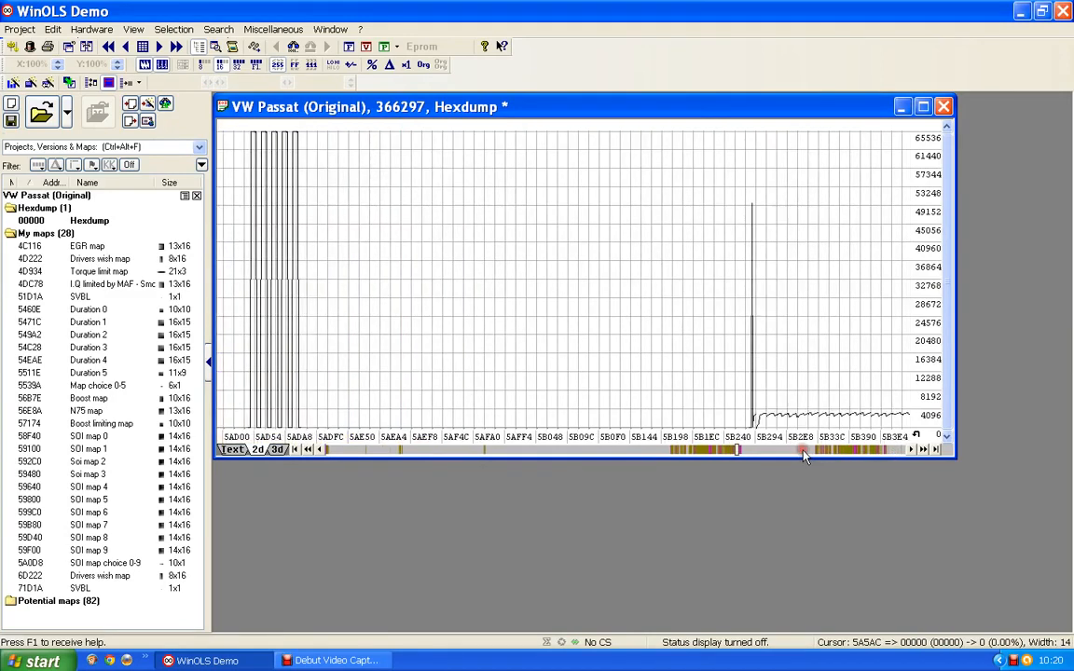
scroll(782, 270, down, 2)
scroll(781, 279, down, 5)
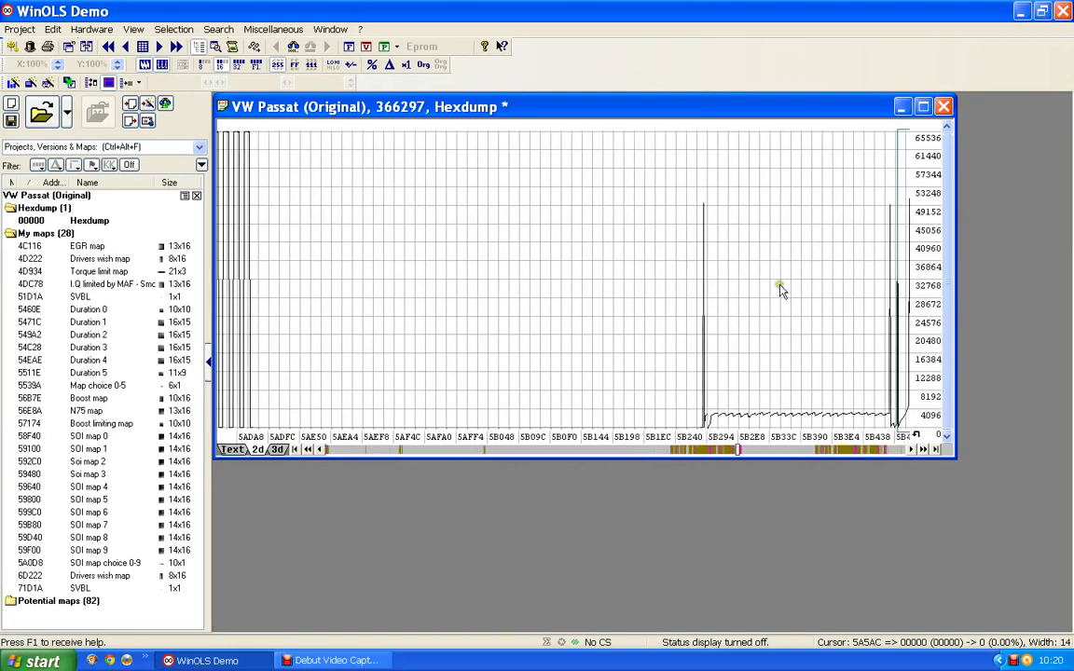
scroll(781, 293, down, 5)
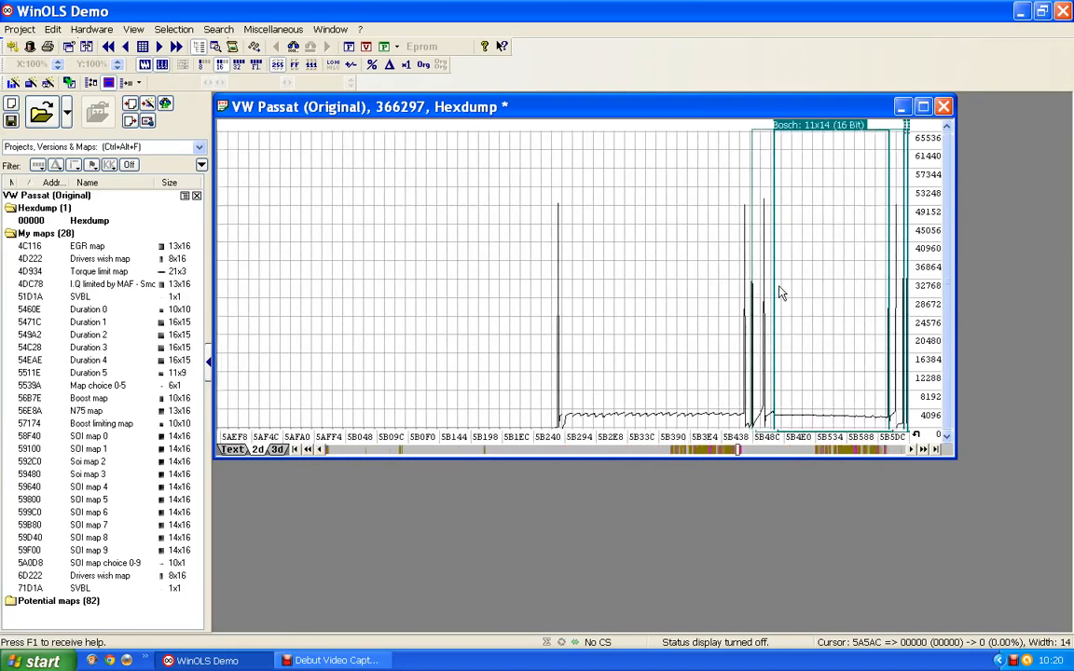
scroll(737, 289, down, 4)
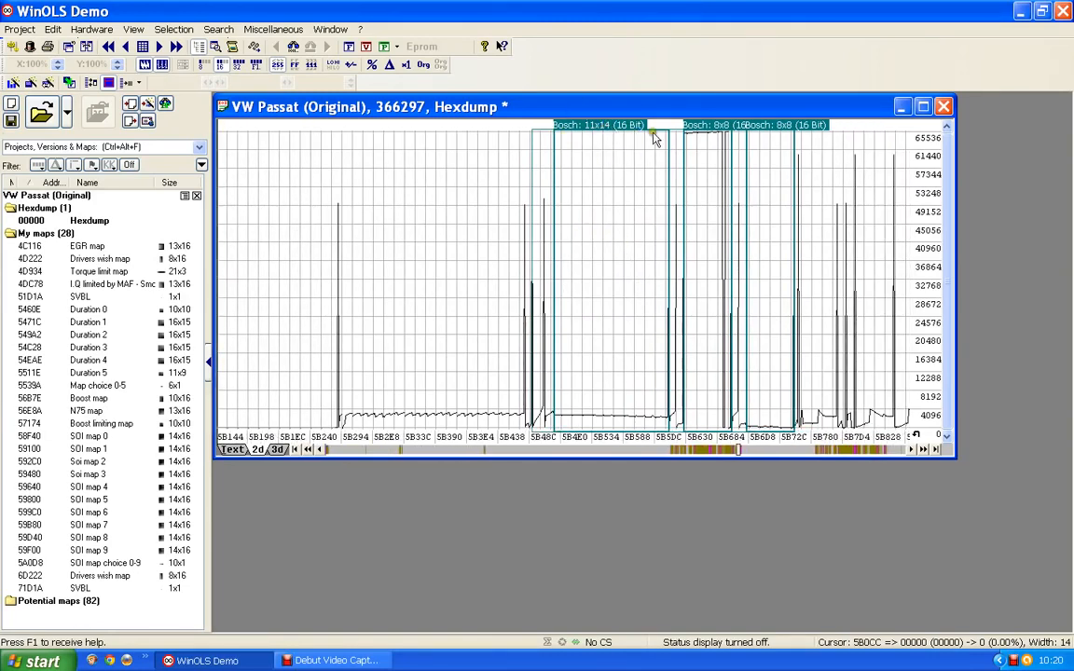
Open the Bosch 11x14 (16 Bit) potential map from the graph in its own window and move that window higher.
click(652, 183)
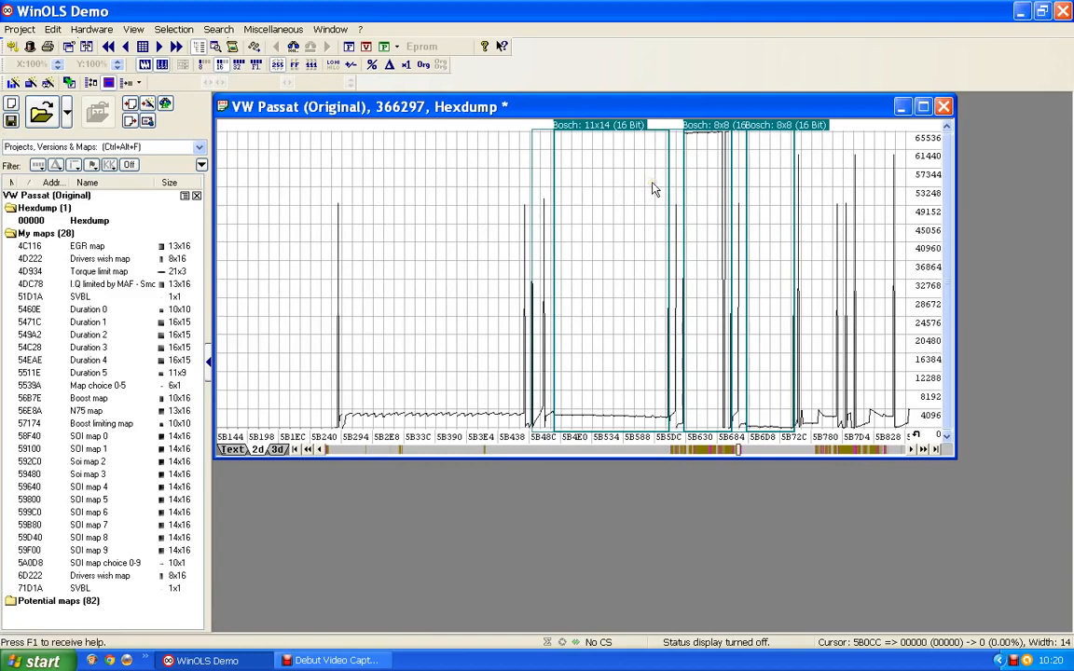
click(648, 183)
click(614, 166)
click(606, 129)
double_click(606, 128)
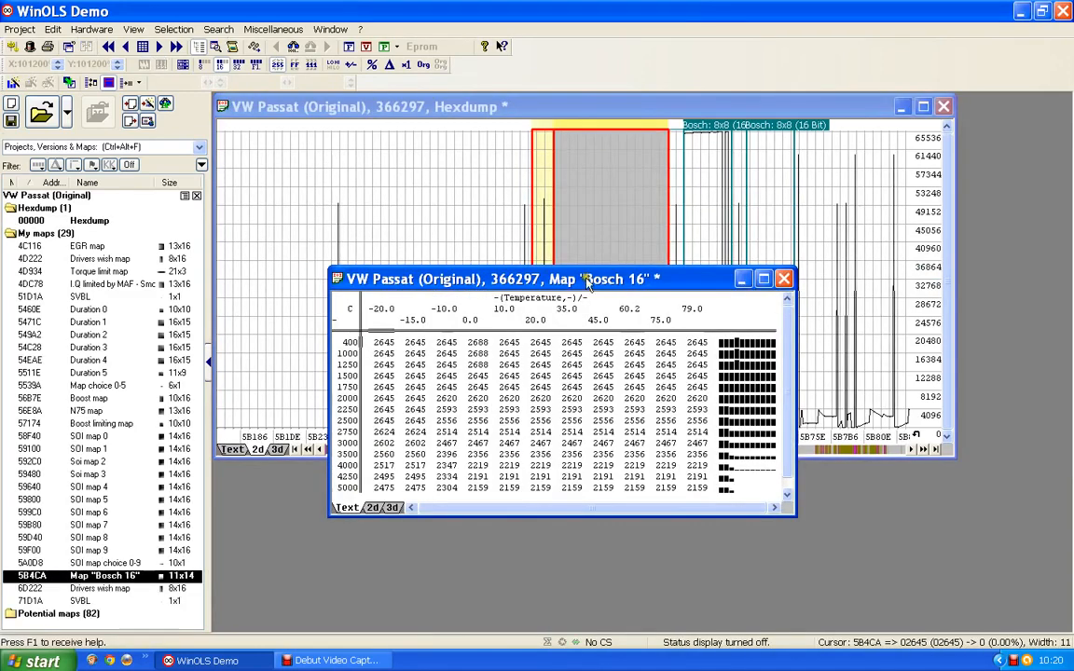
drag(597, 277, 600, 165)
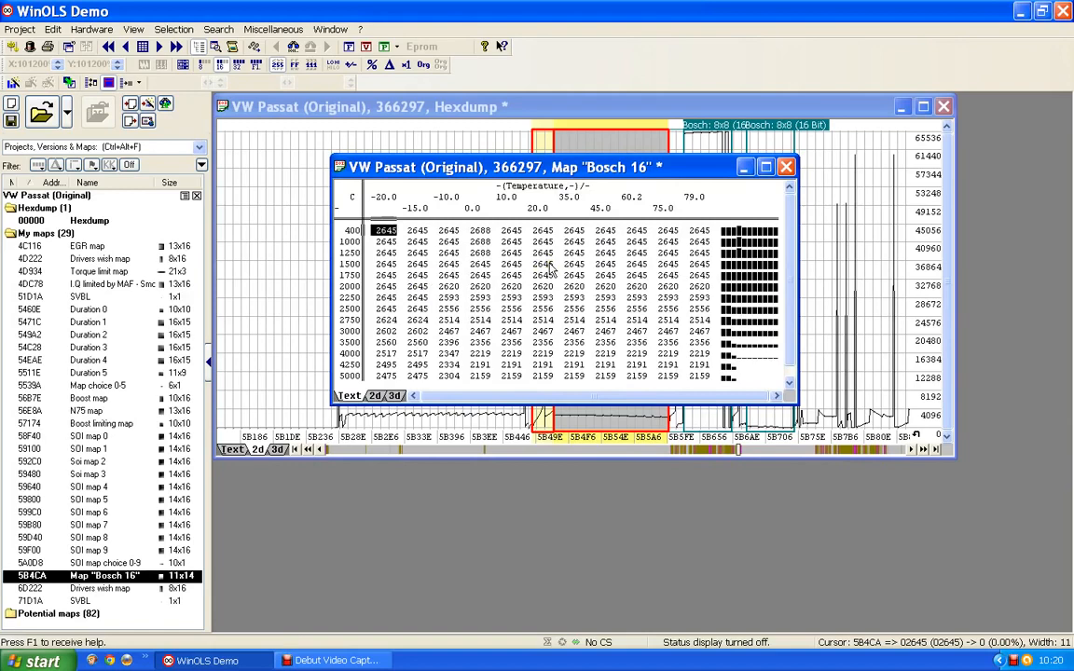
Set the map's Y-axis description to Engine speed and its unit to rpm.
click(349, 309)
double_click(352, 318)
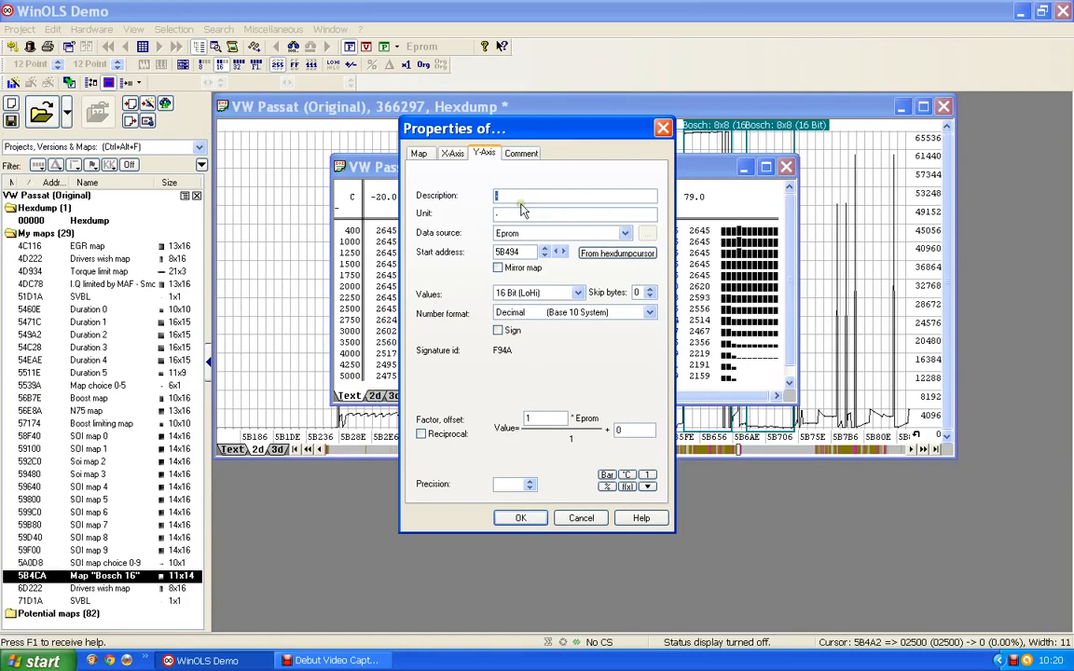
text(Engine speed)
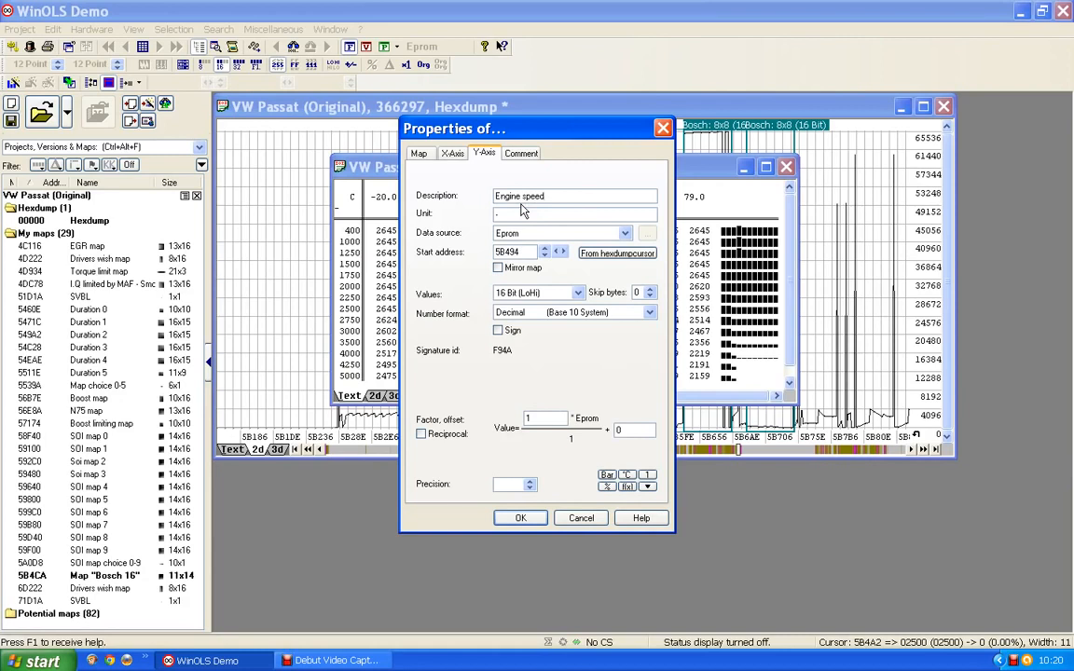
key(Tab)
click(522, 518)
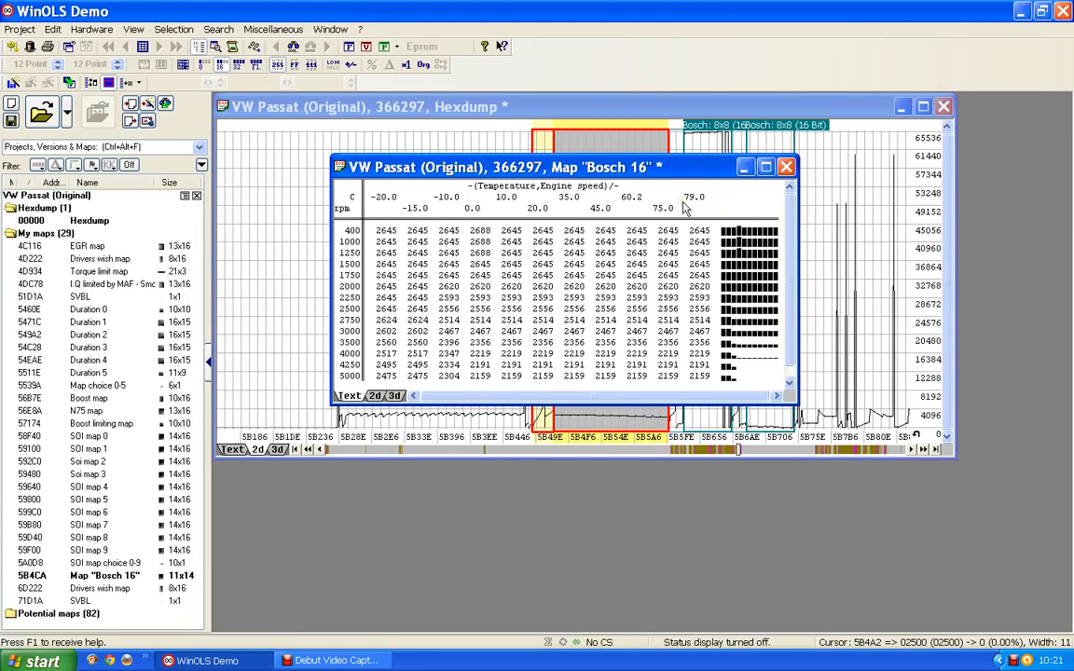
Check the temperature X-axis properties including factor and offset, and place the map window below the hexdump.
double_click(585, 209)
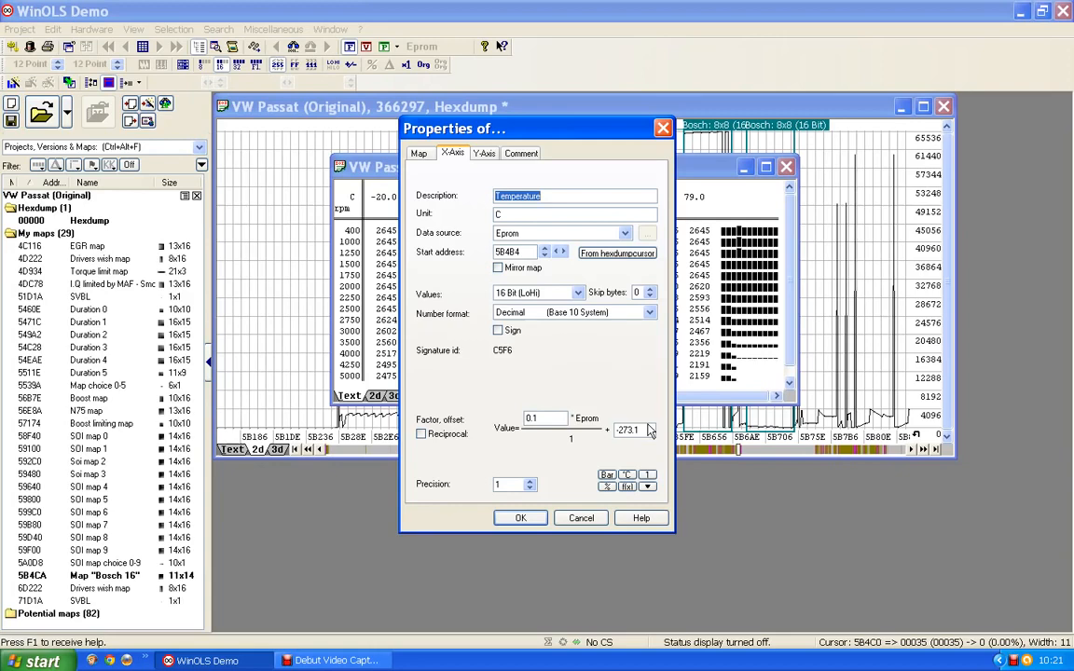
click(521, 519)
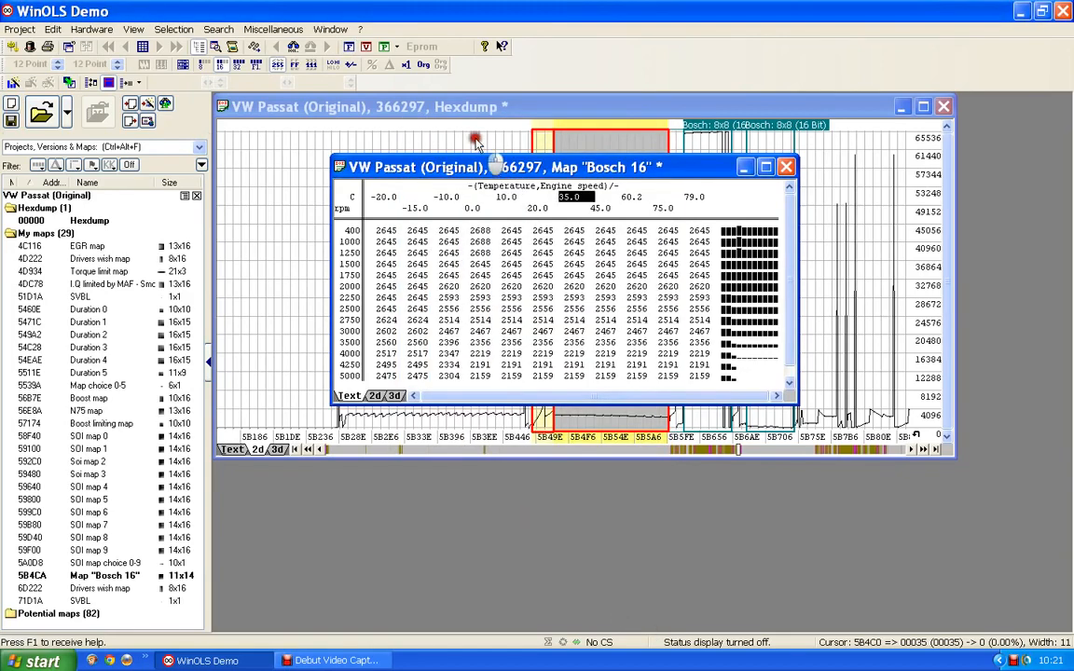
drag(506, 171, 475, 141)
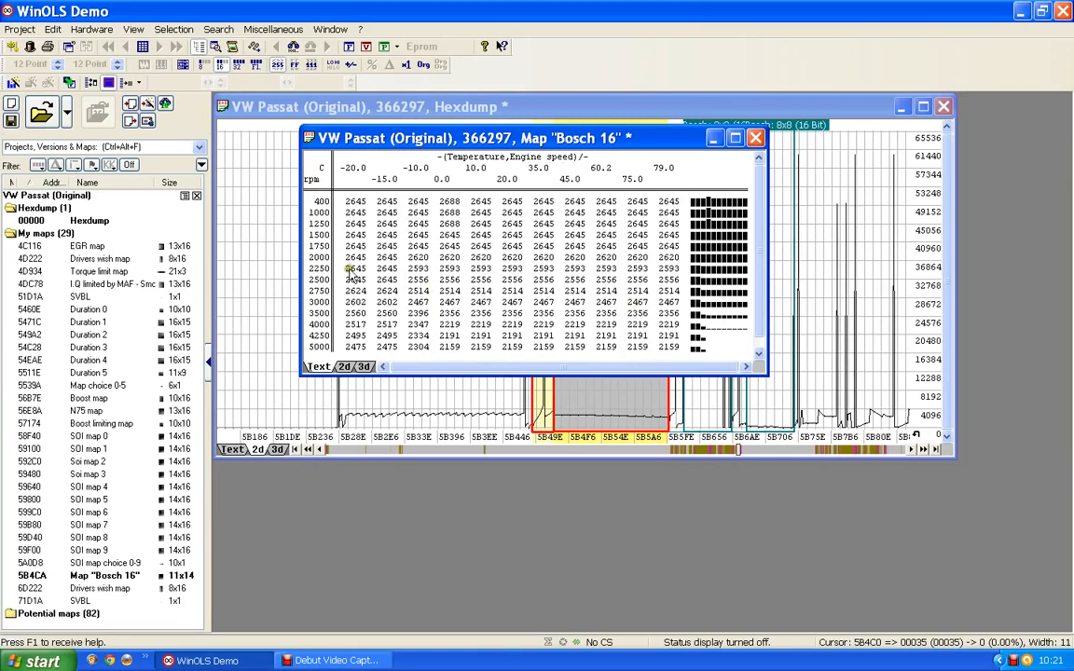
click(537, 270)
drag(534, 268, 567, 465)
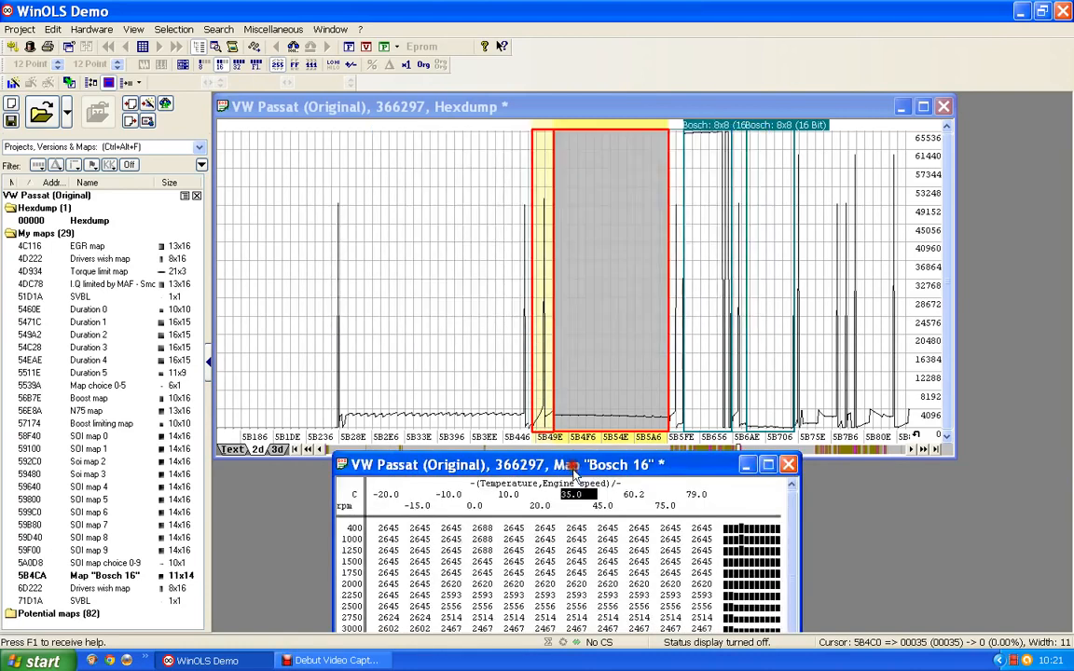
Show the hexdump as text and examine the SOI map values leading up to the map choice at 5A0D8.
click(234, 450)
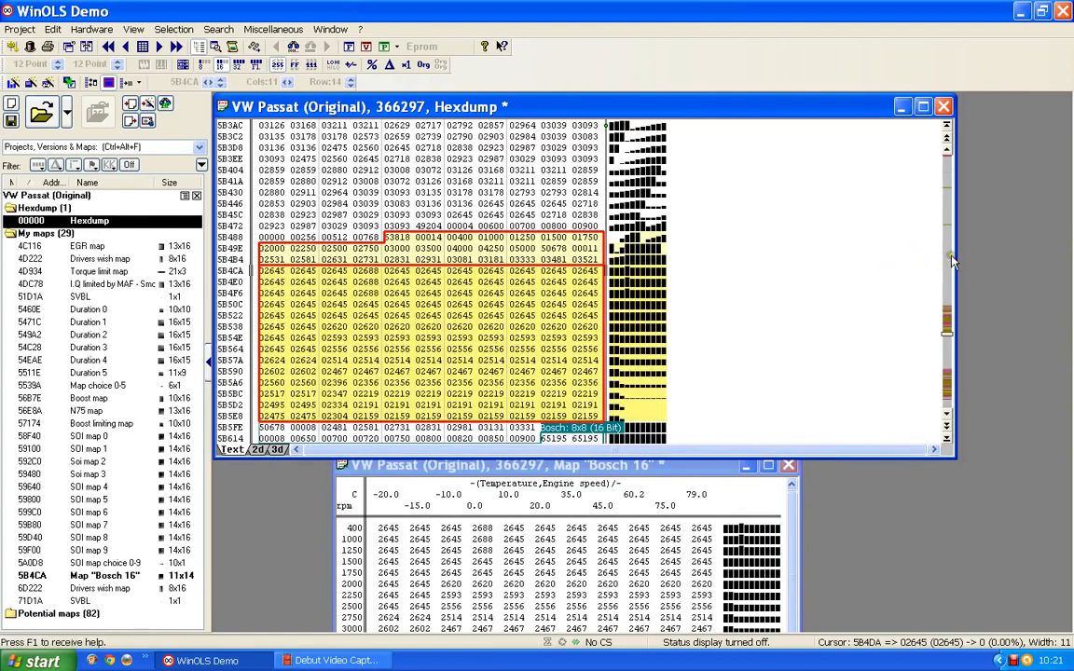
click(949, 259)
click(950, 259)
click(949, 259)
click(950, 259)
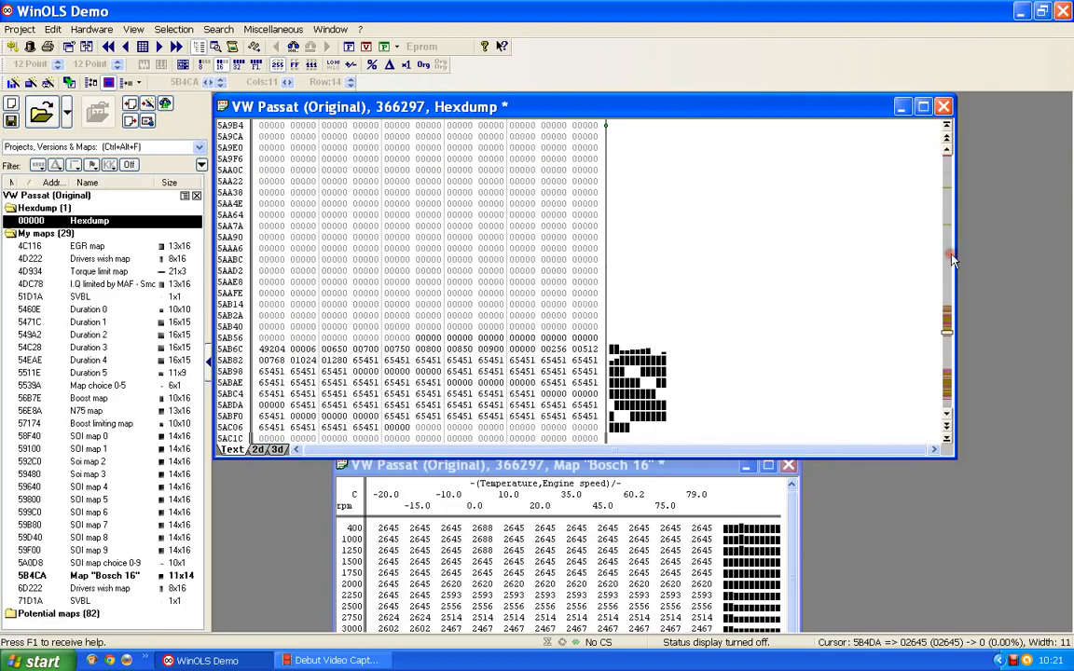
click(949, 259)
click(949, 259)
click(949, 259)
click(949, 260)
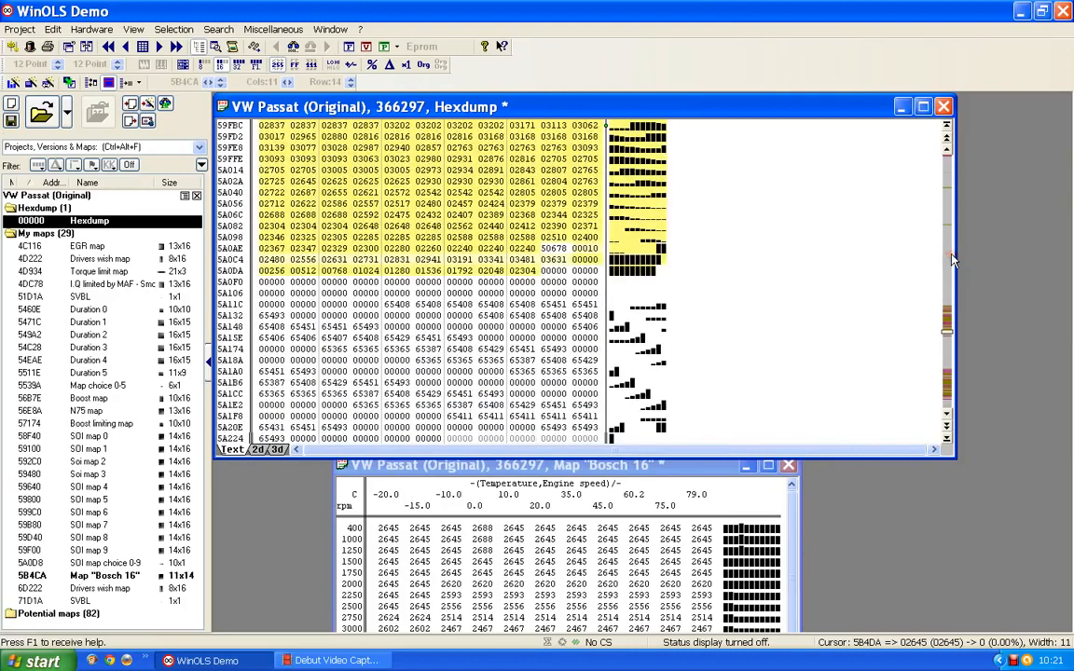
scroll(644, 241, up, 3)
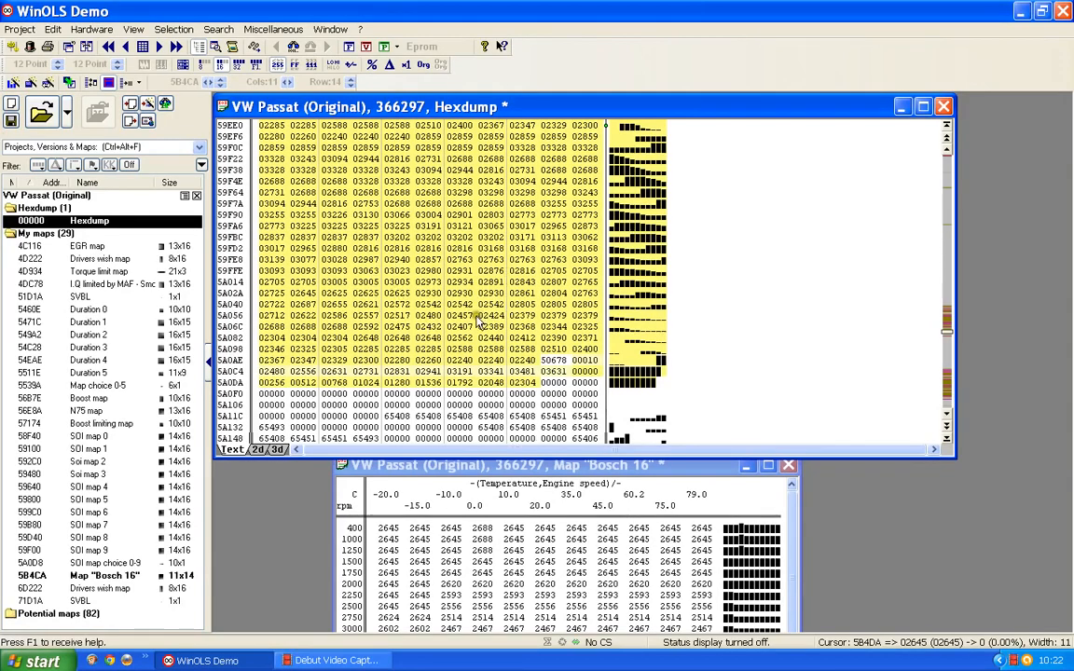
click(372, 66)
click(372, 65)
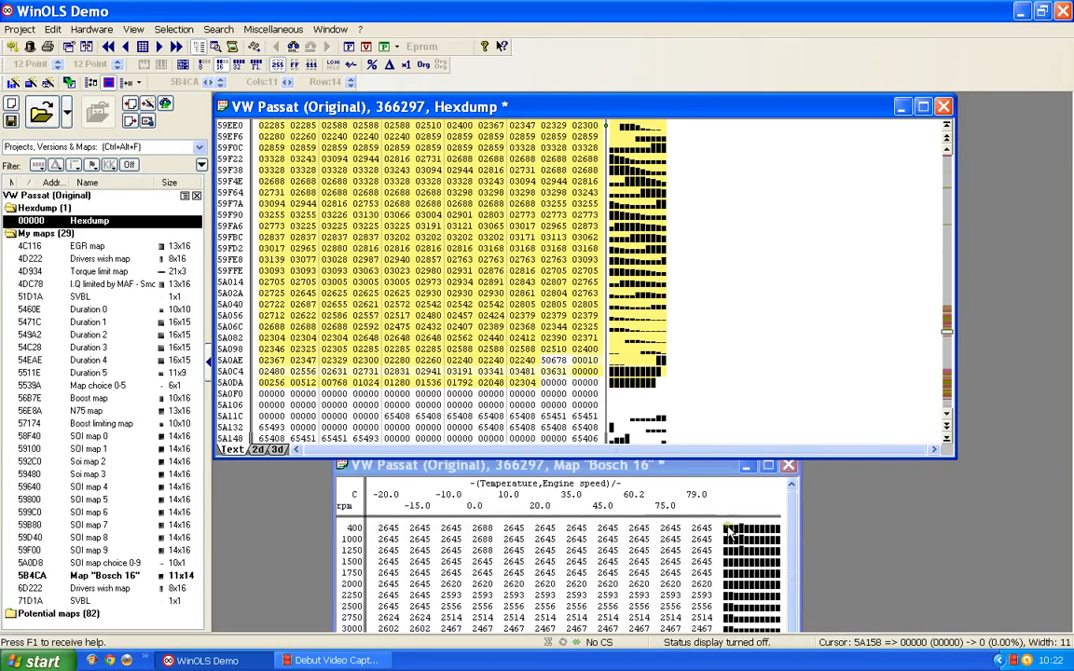
Examine the values and axes of the 11x14 map at 5B4CA in the hexdump text.
click(946, 353)
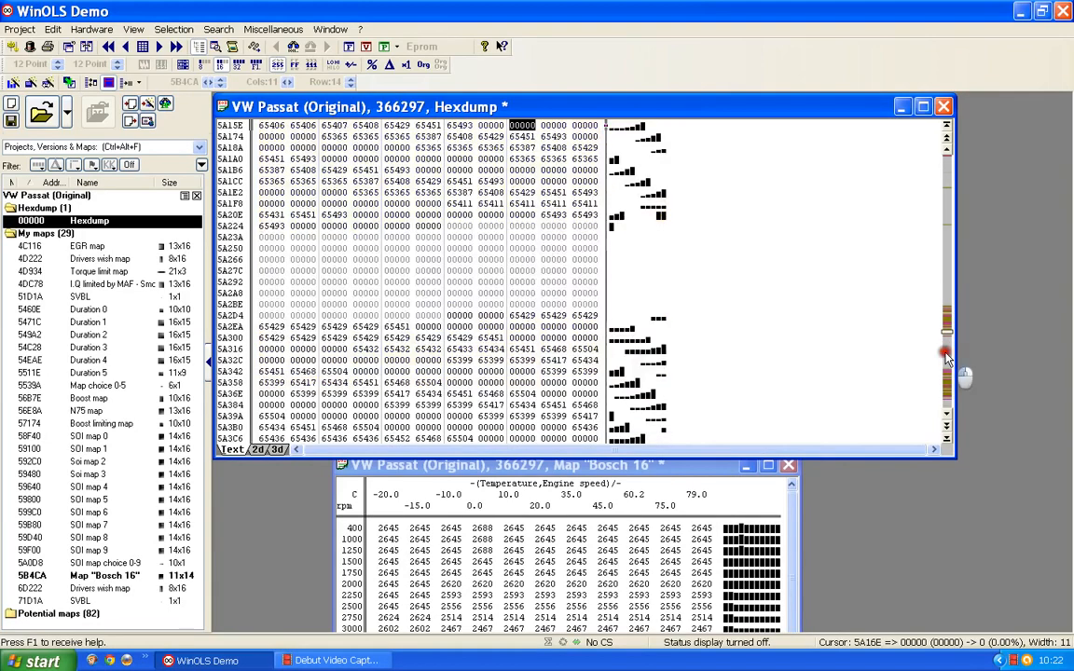
click(947, 353)
click(946, 354)
click(945, 353)
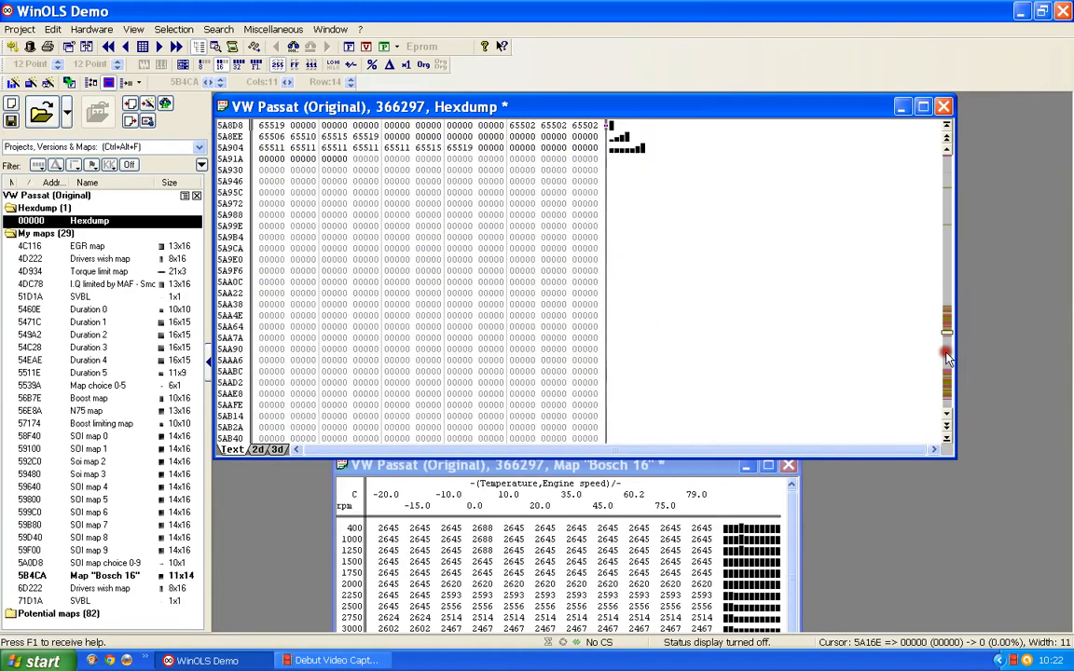
click(946, 354)
click(945, 354)
click(946, 355)
click(945, 355)
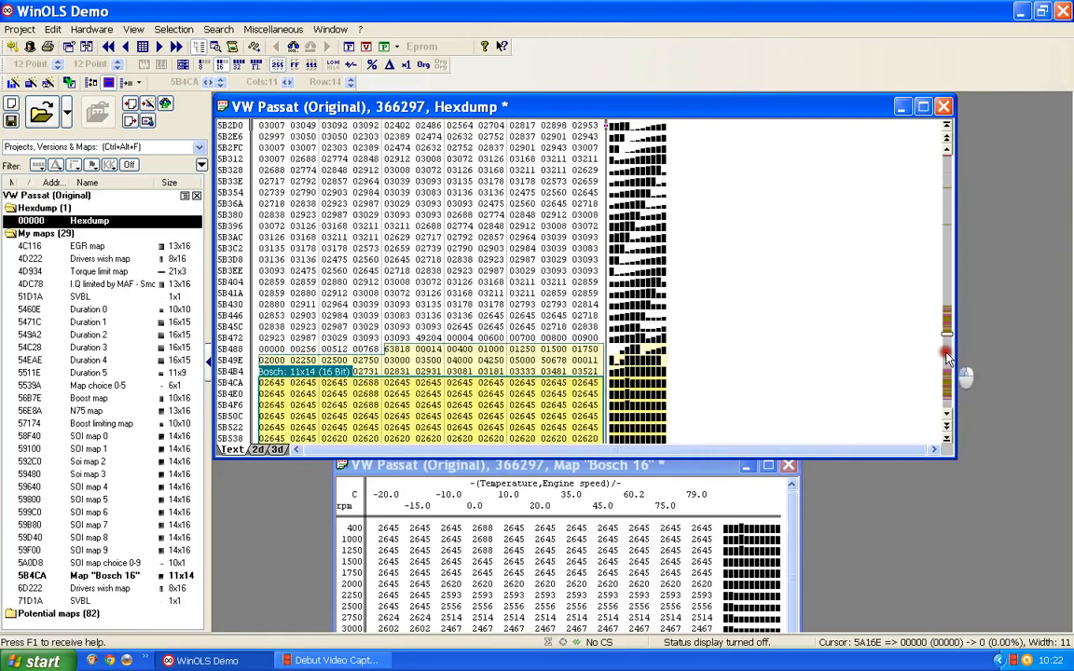
click(946, 356)
scroll(773, 316, up, 4)
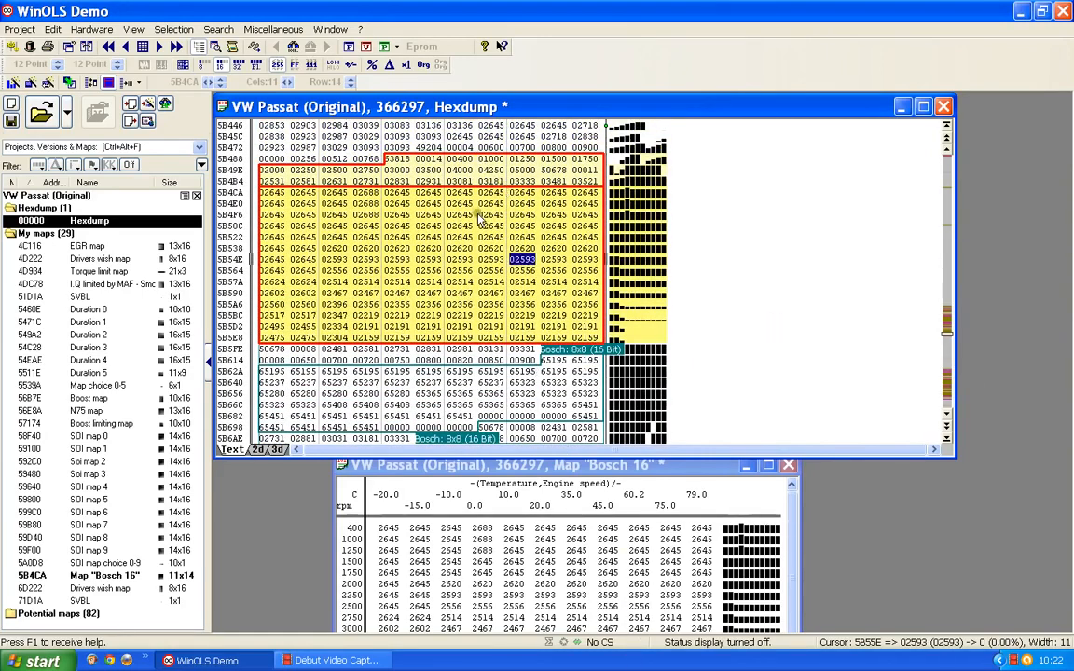
Clear the cell selection in the 11x14 map and place its window beside the hexdump values.
drag(575, 584, 604, 527)
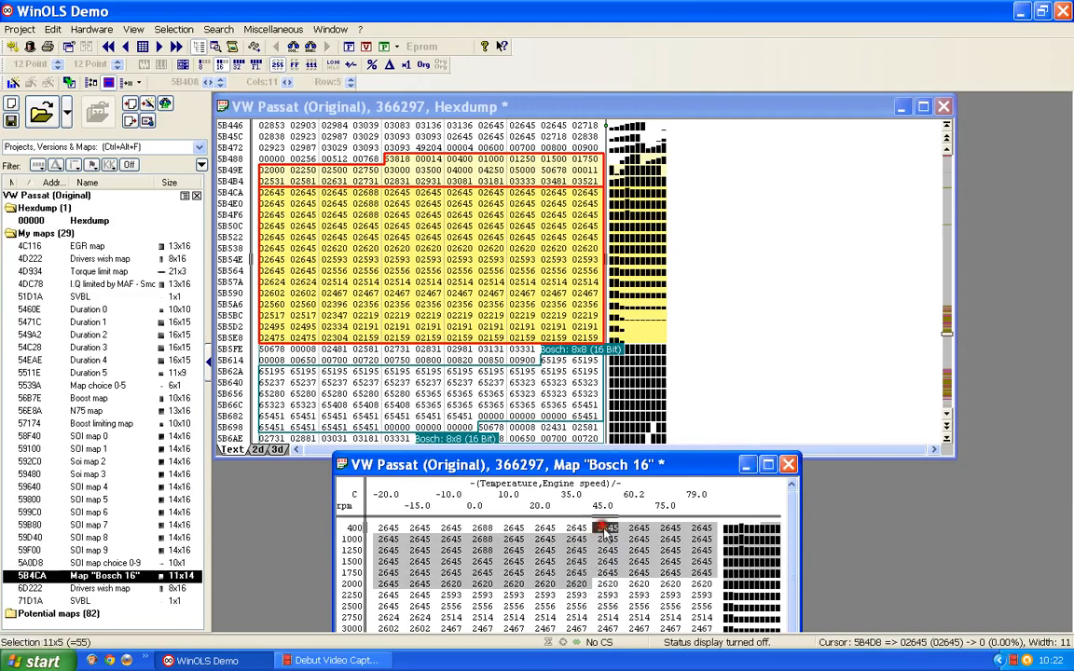
click(649, 510)
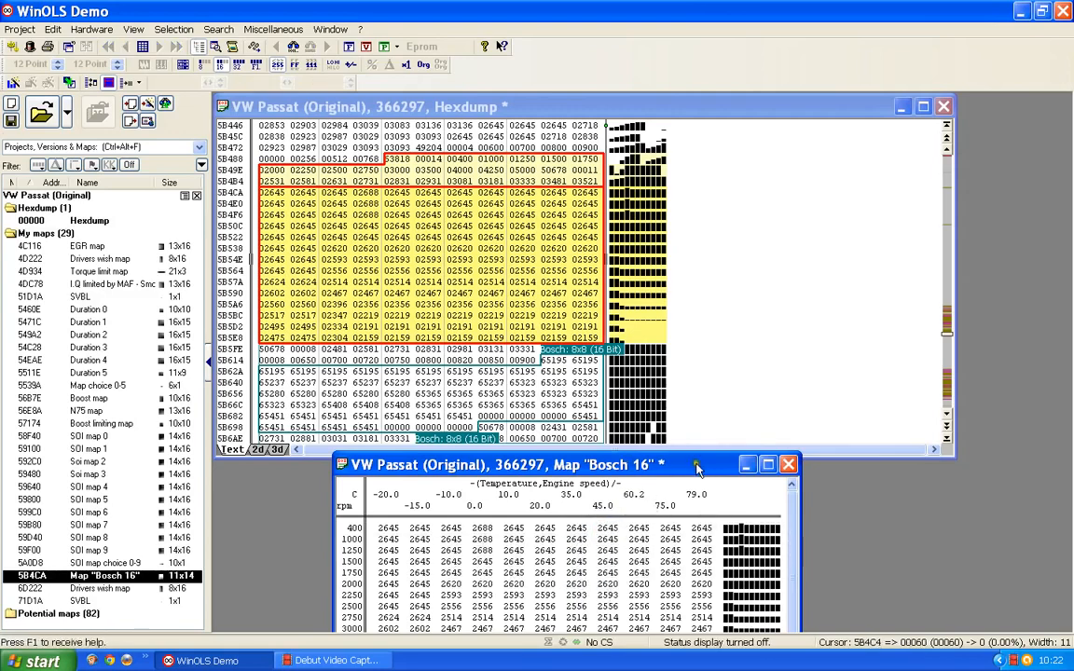
drag(964, 178, 971, 172)
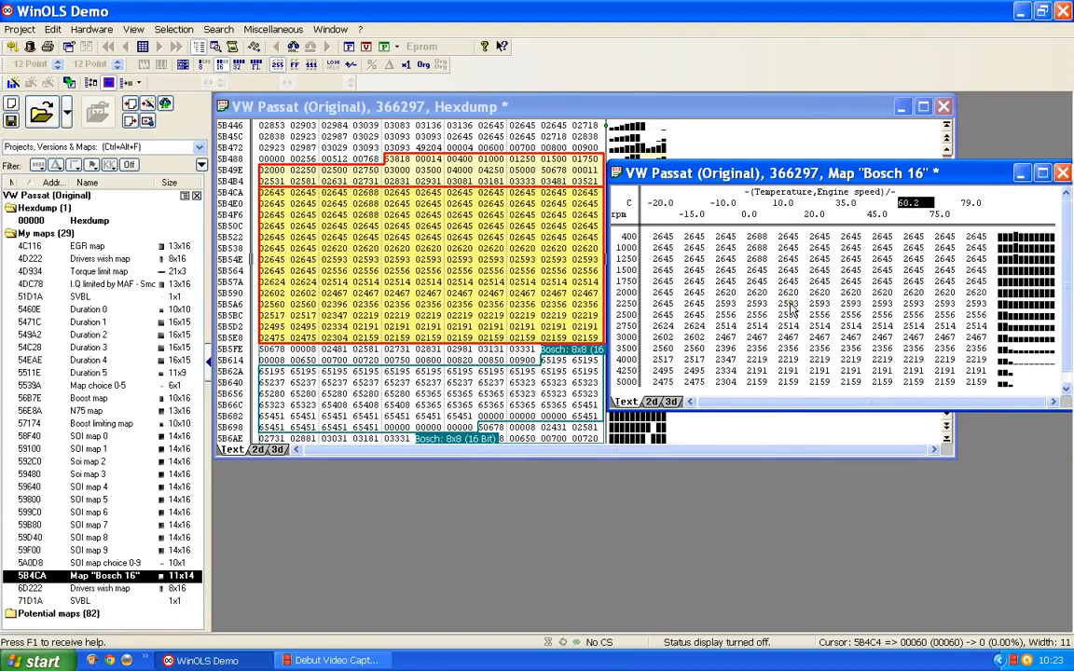
Enter "Crankshaft rotation" as the description in the 11x14 map's properties.
double_click(790, 311)
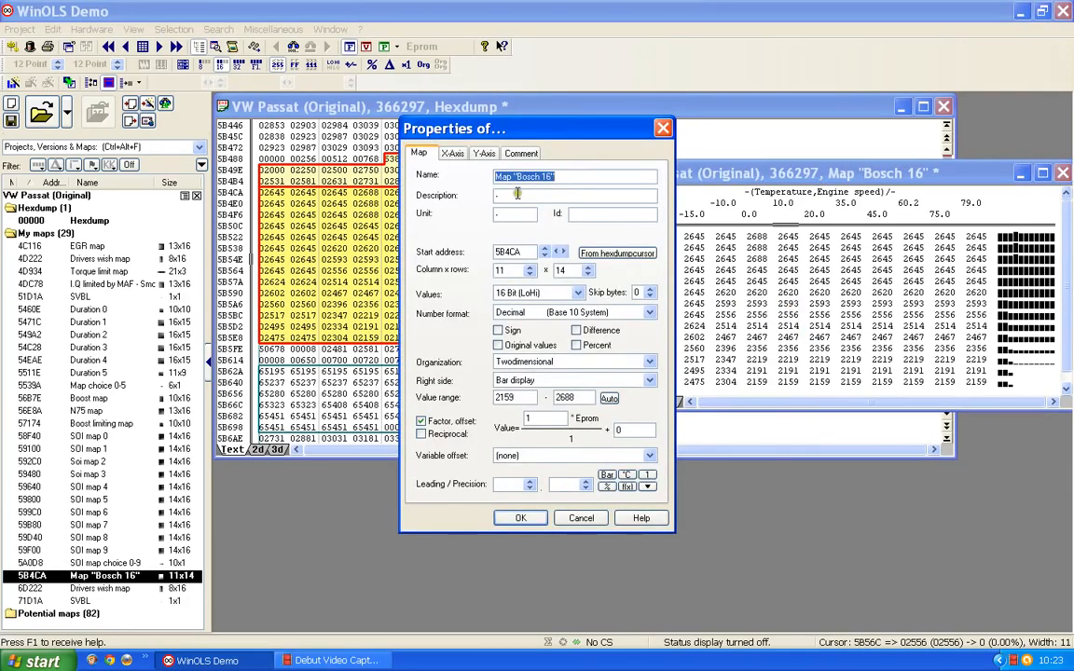
drag(518, 196, 415, 196)
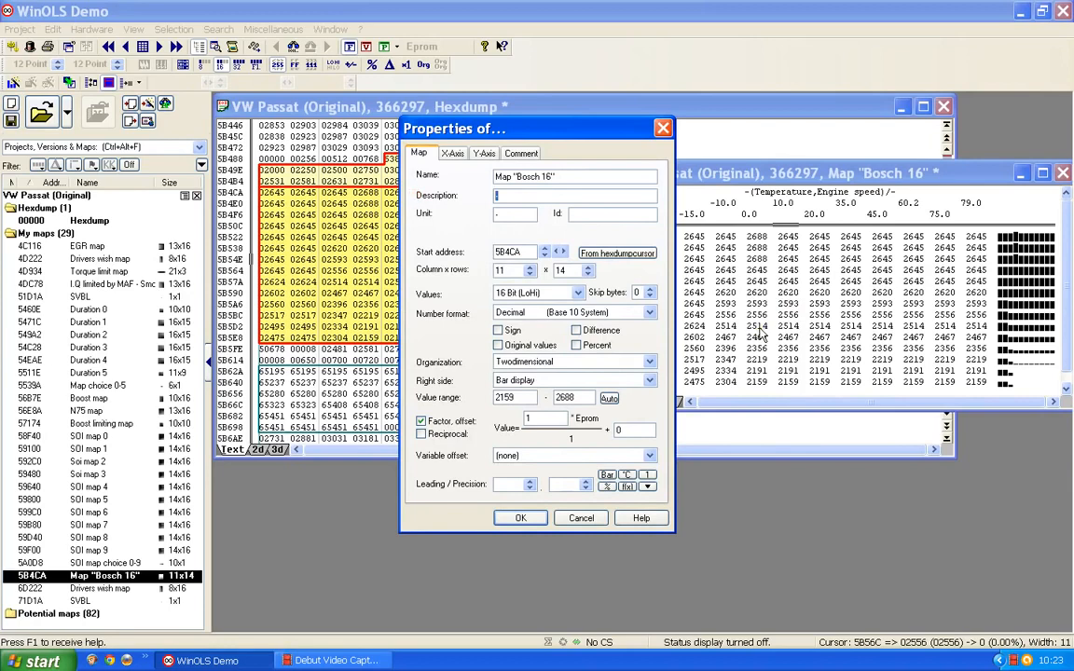
text(Cranksh)
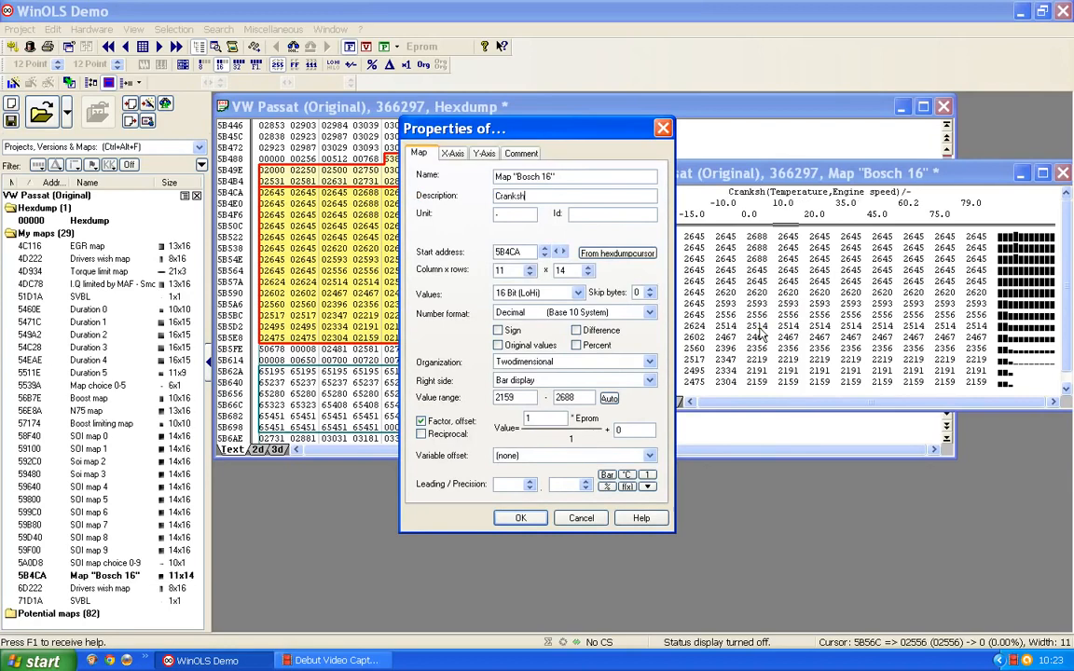
text(aft rot)
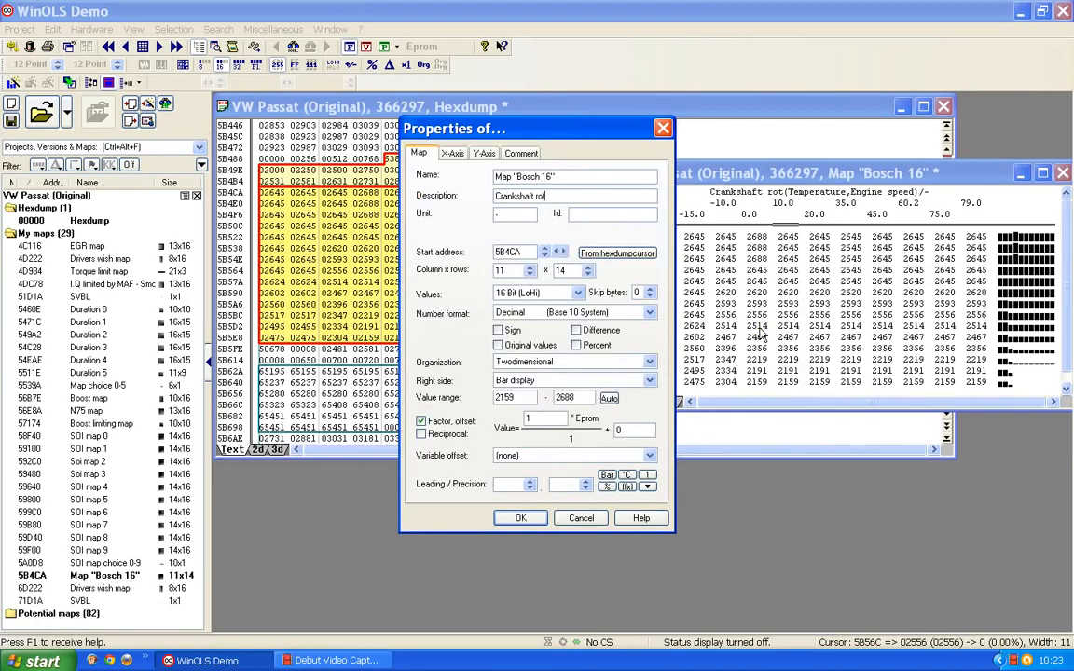
text(a)
key(BackSpace)
text(ion)
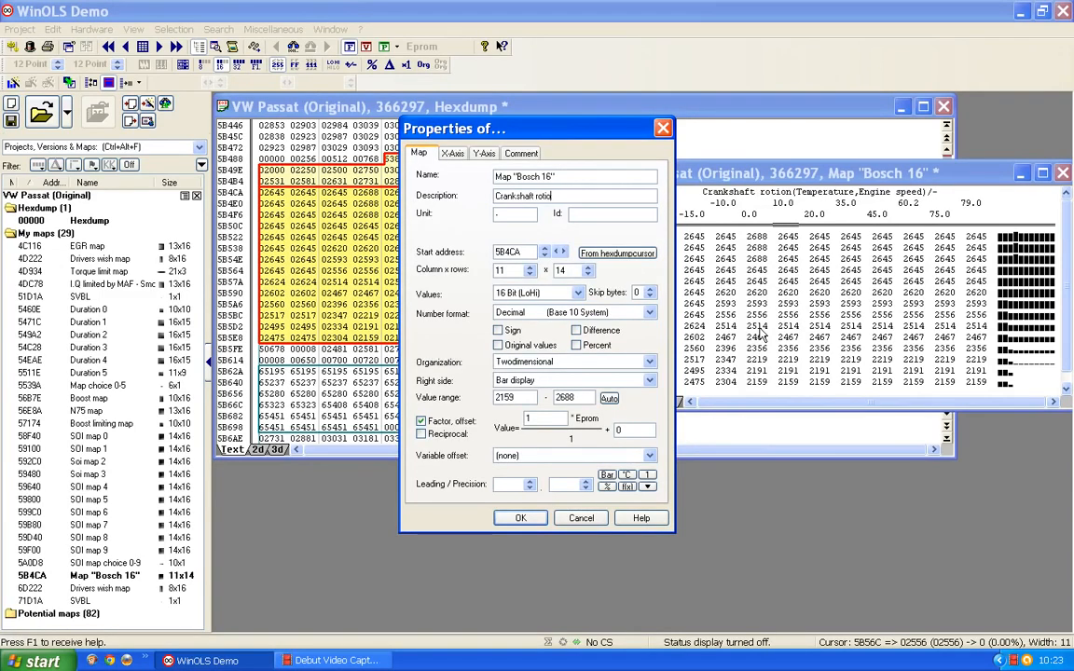
key(BackSpace)
key(BackSpace)
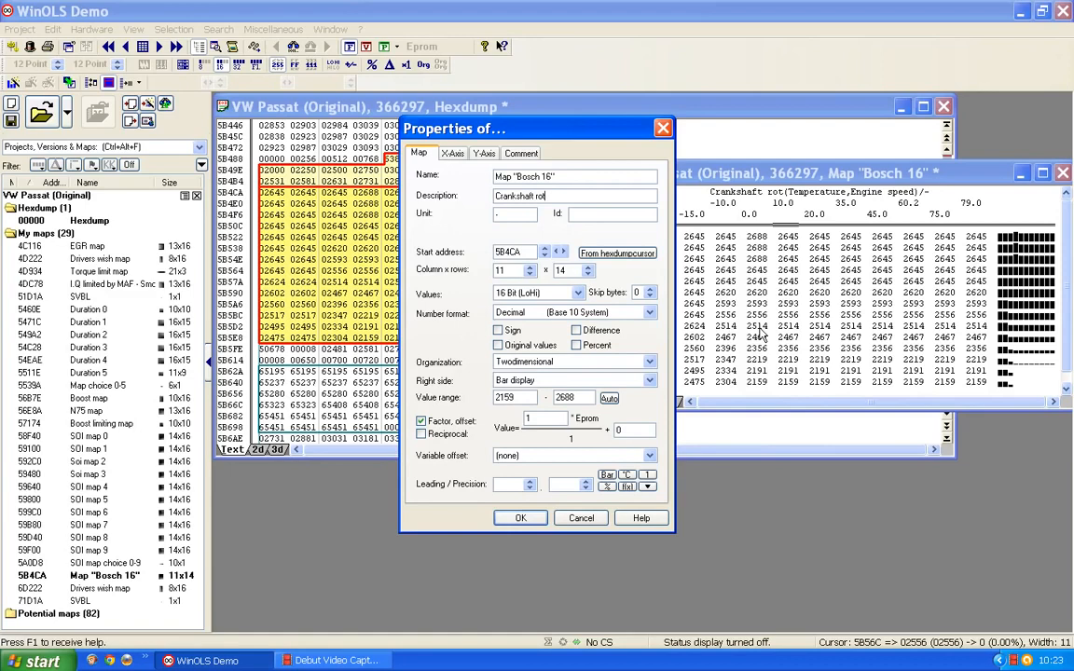
text(ation)
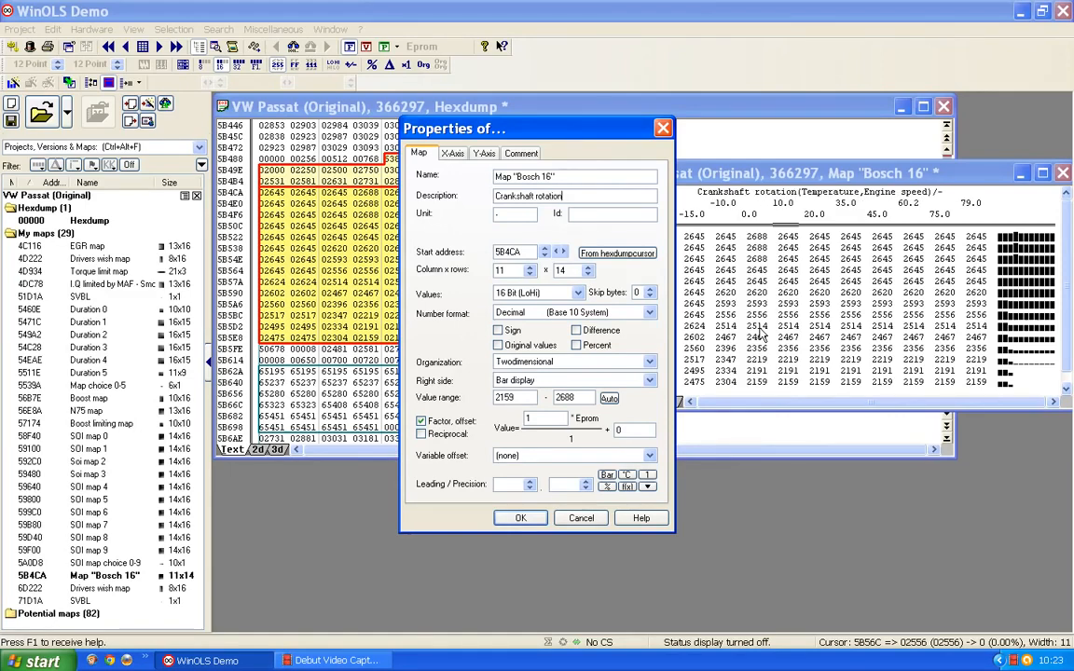
Set the map's unit to cr and its value precision to 2 decimal places.
click(502, 215)
key(BackSpace)
text(cr)
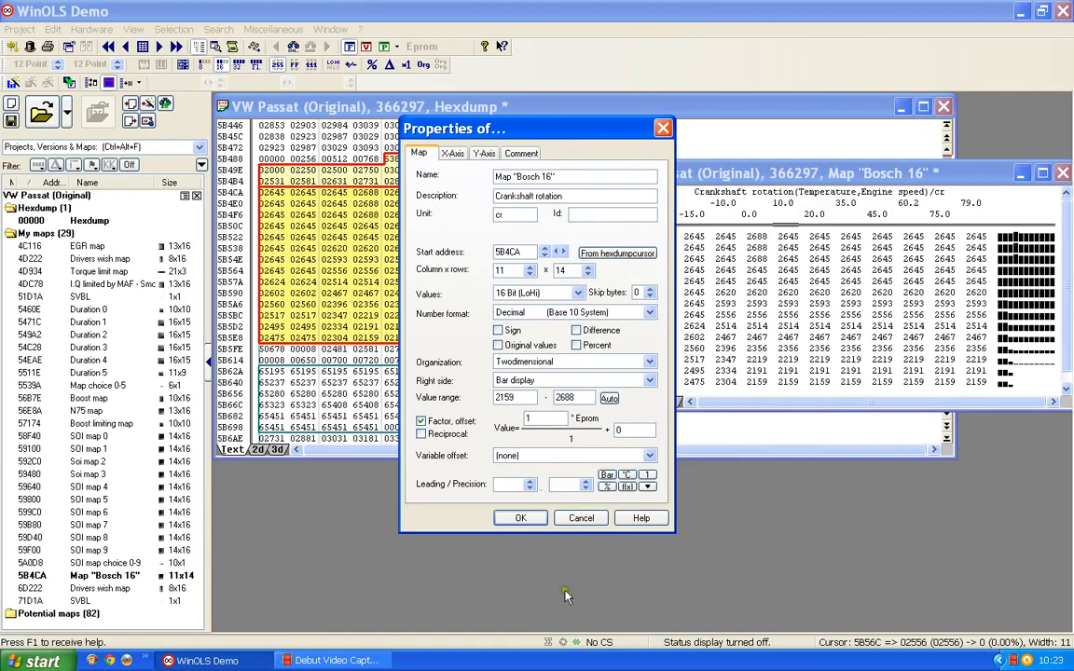
click(585, 484)
click(586, 484)
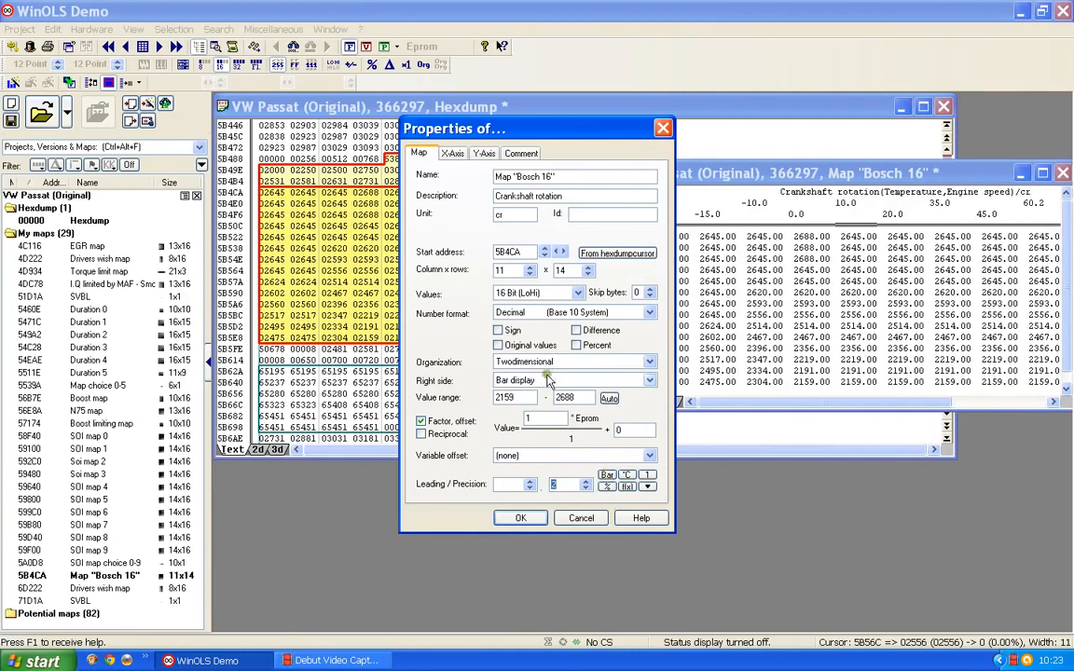
Set the map's value factor to 0.023437 and apply the properties.
double_click(528, 419)
text(0)
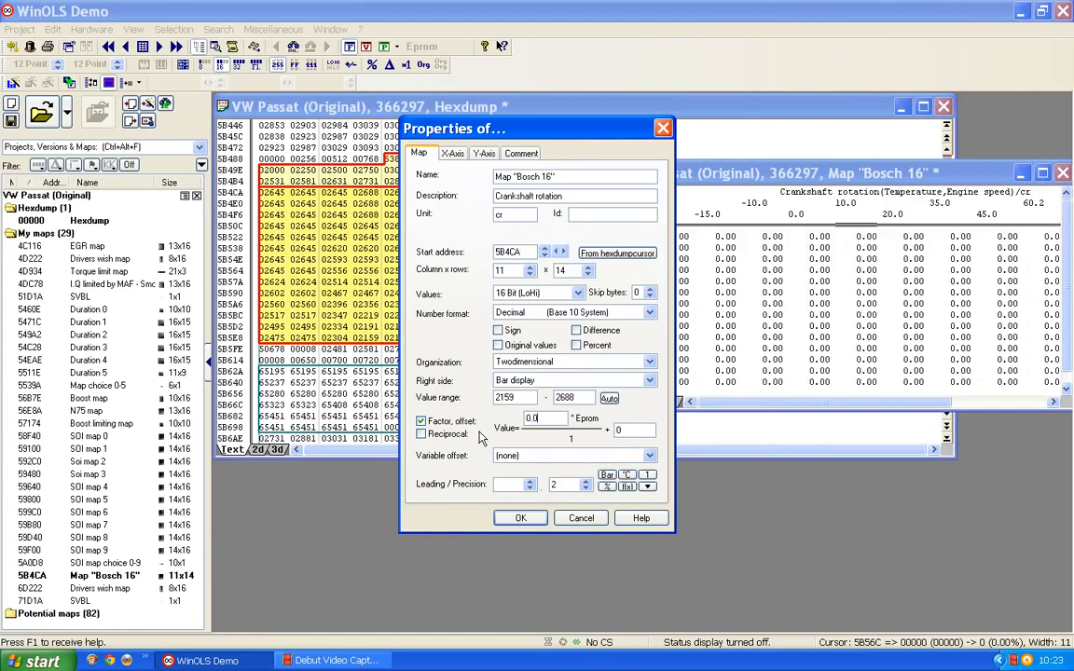
text(.023437)
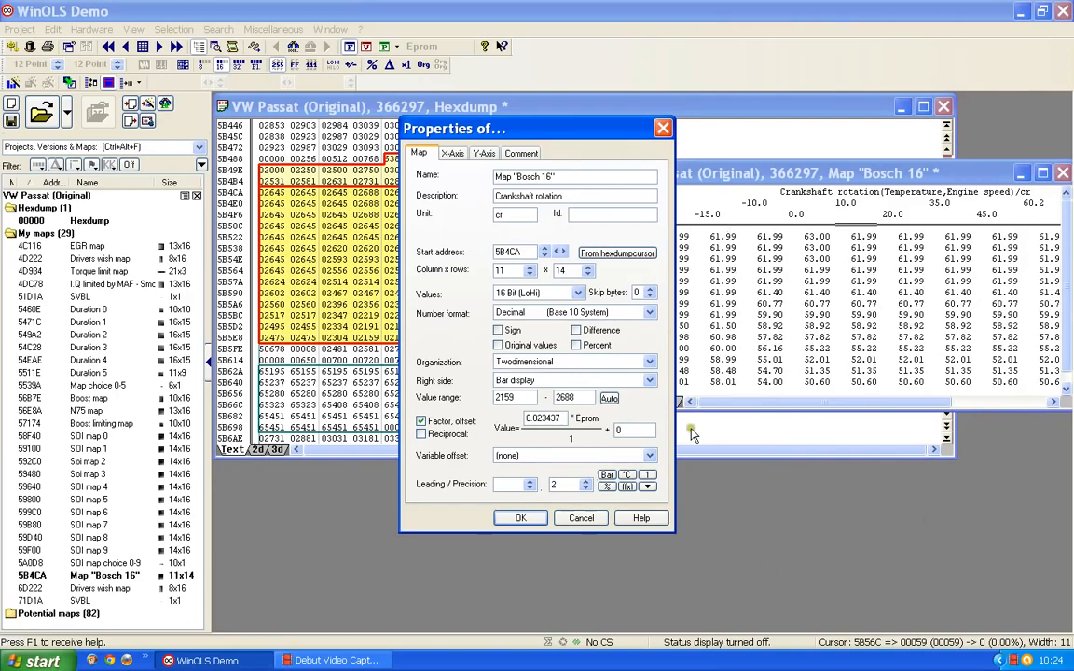
click(519, 520)
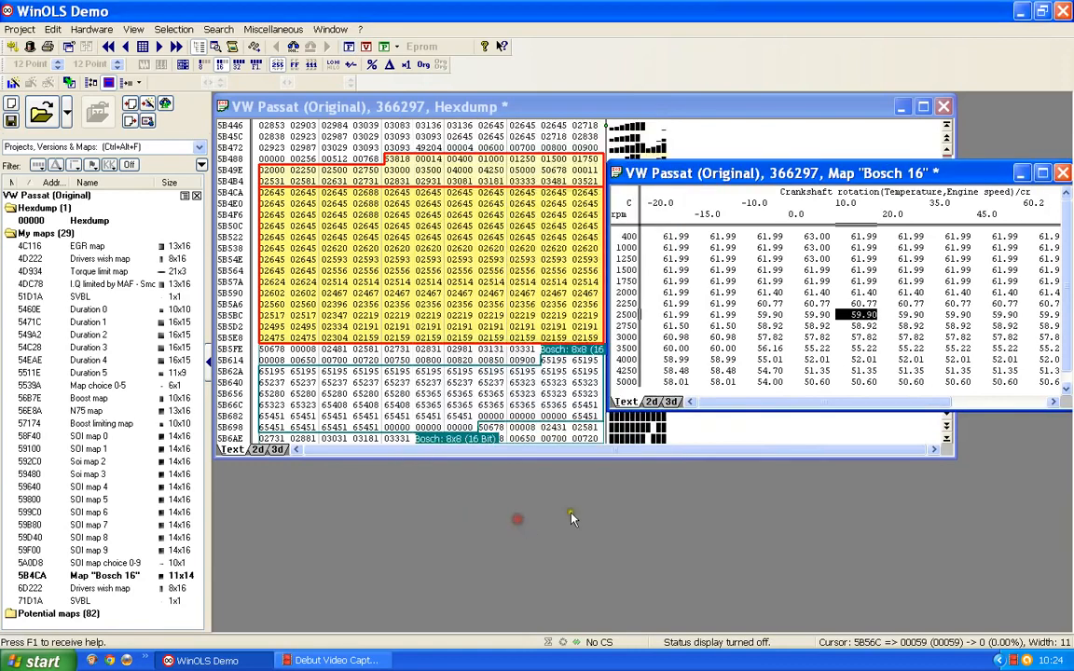
Place the map window over the hexdump and examine the converted crankshaft values across all temperature columns.
drag(799, 179, 509, 158)
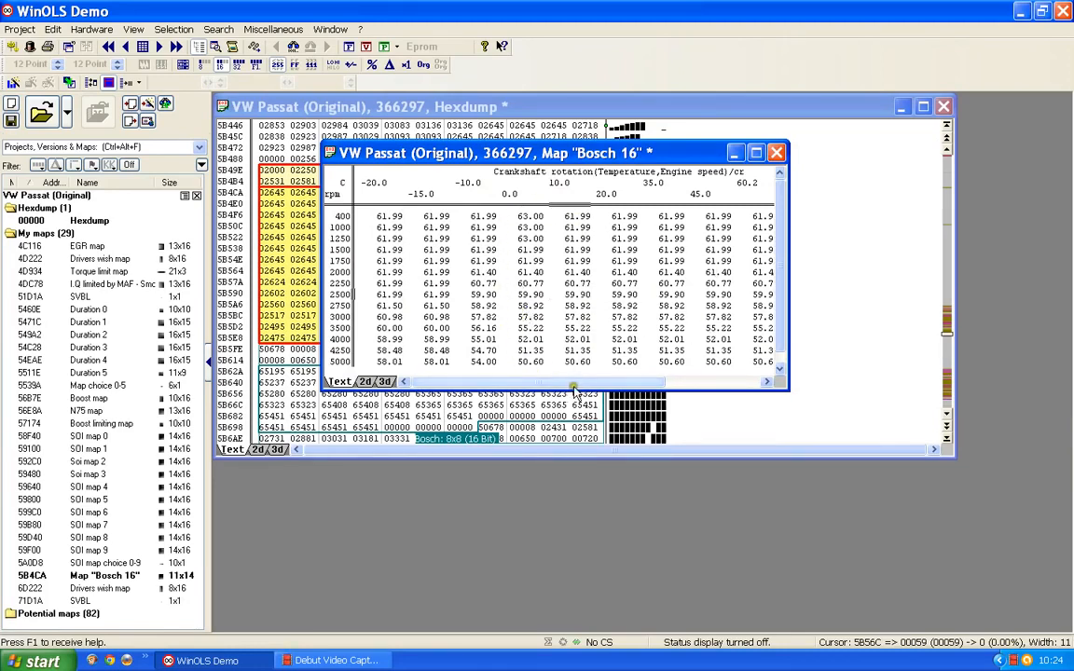
drag(576, 382, 519, 385)
click(653, 383)
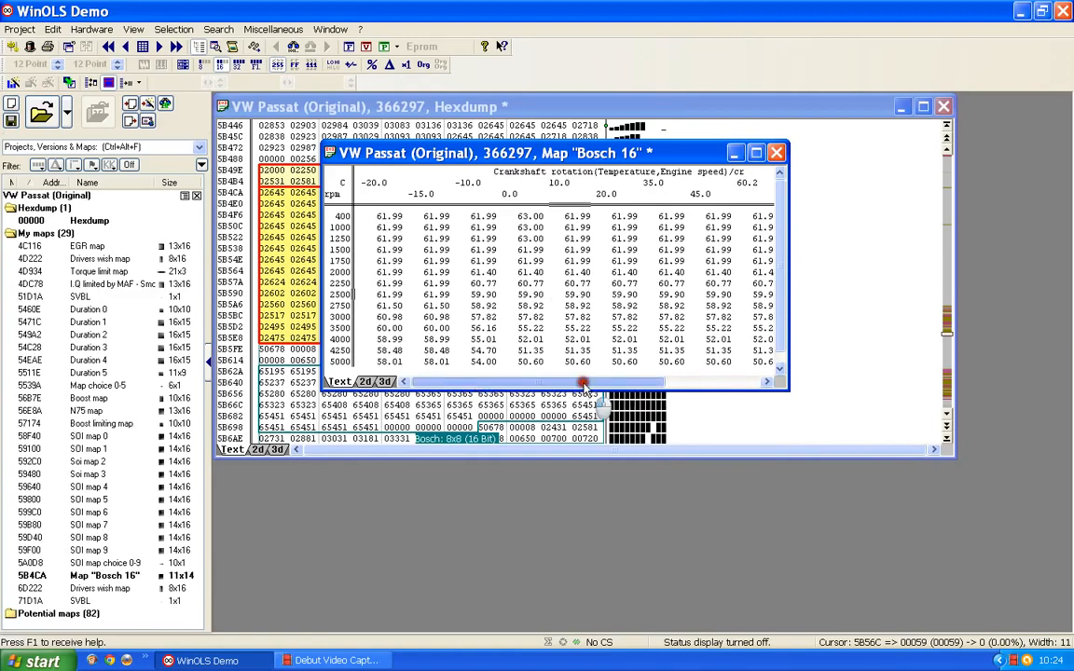
mouse_move(657, 386)
mouse_down()
mouse_move(520, 383)
mouse_move(654, 386)
mouse_up()
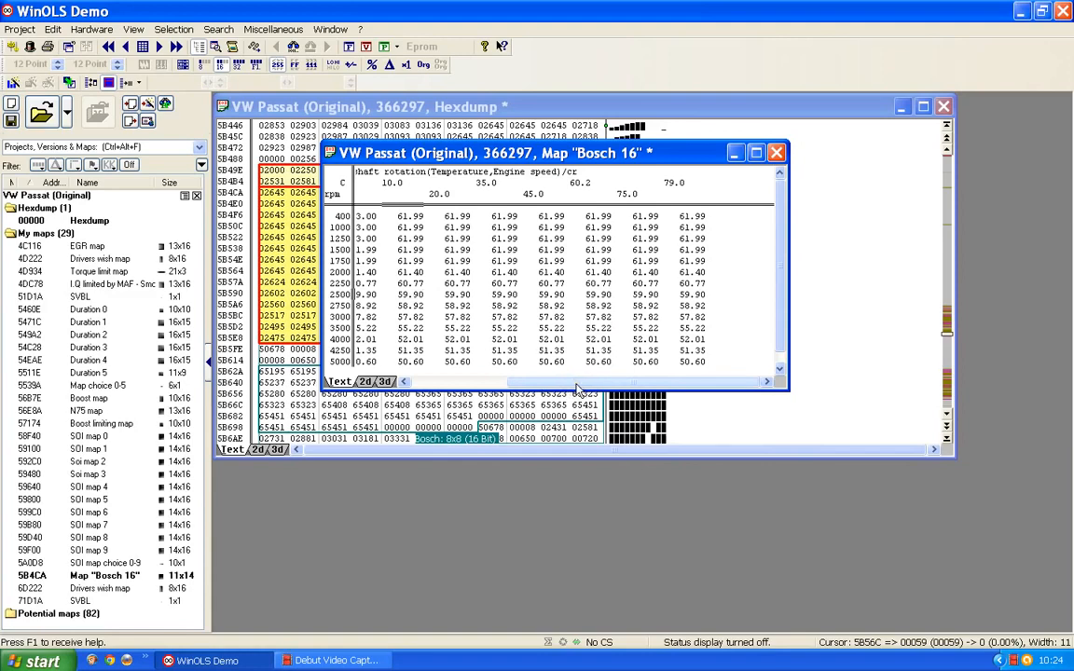
click(410, 382)
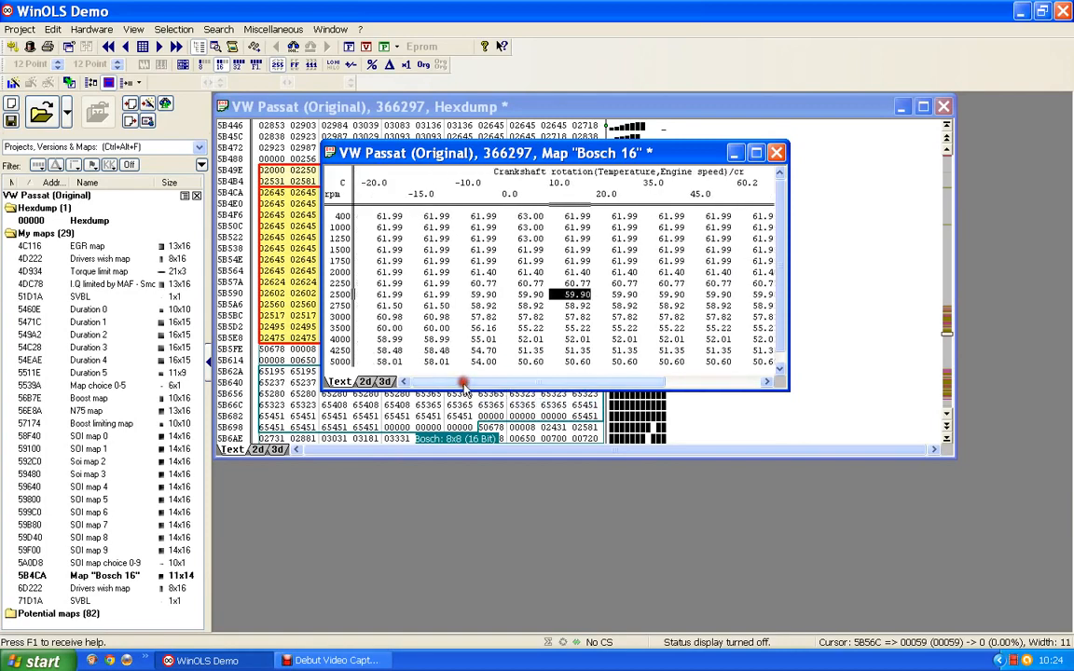
Set the map's value offset to -78 in its properties and apply it.
double_click(552, 274)
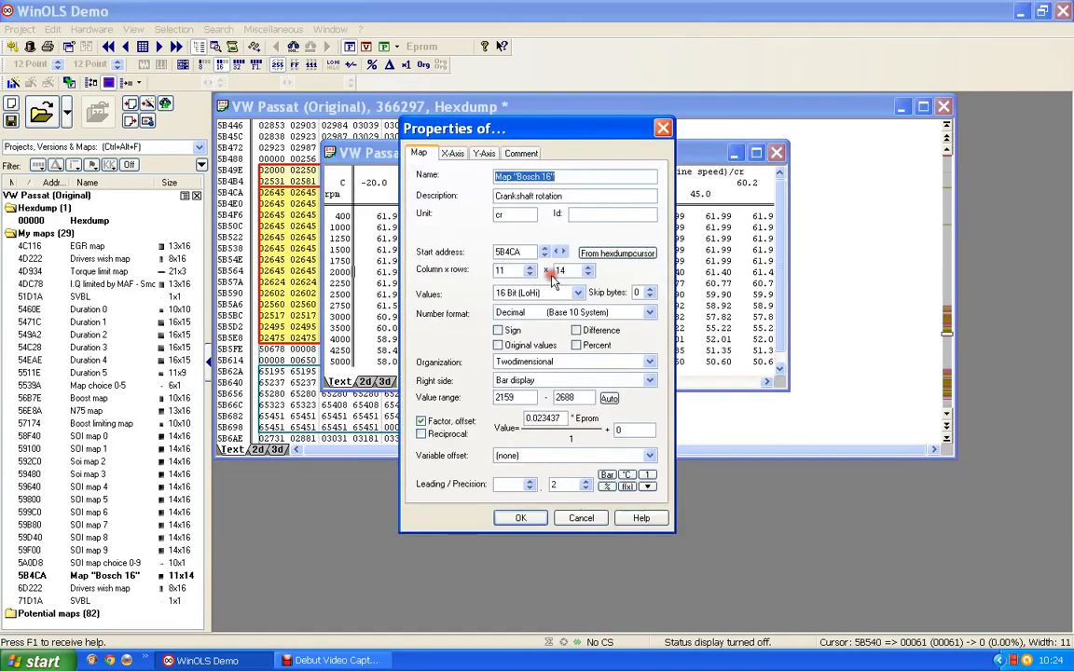
click(620, 430)
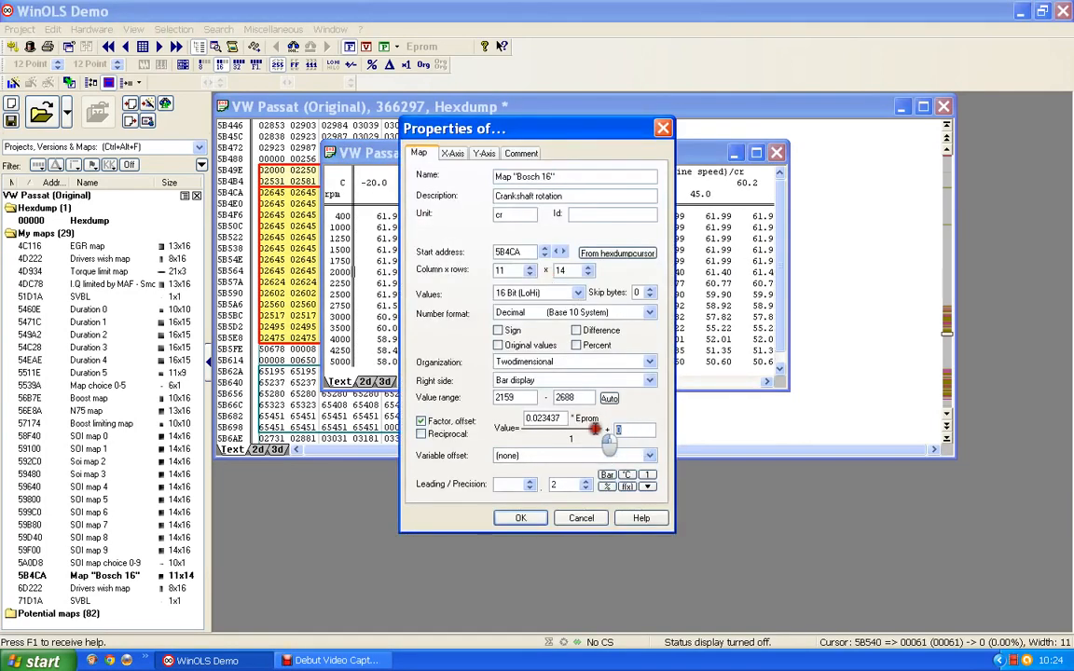
text(-78)
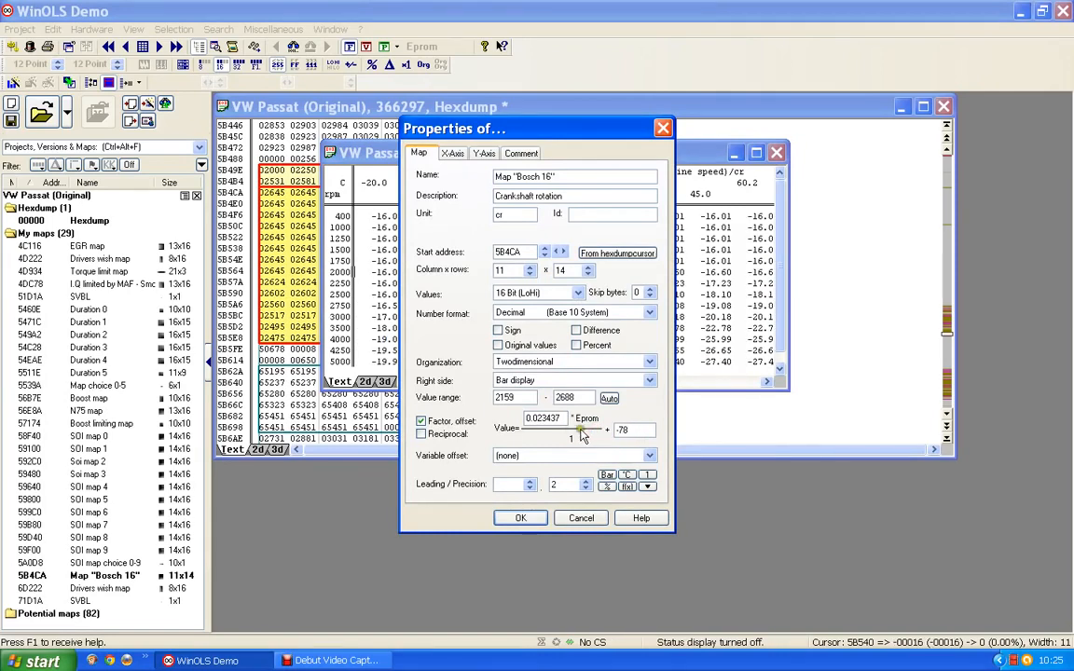
click(524, 519)
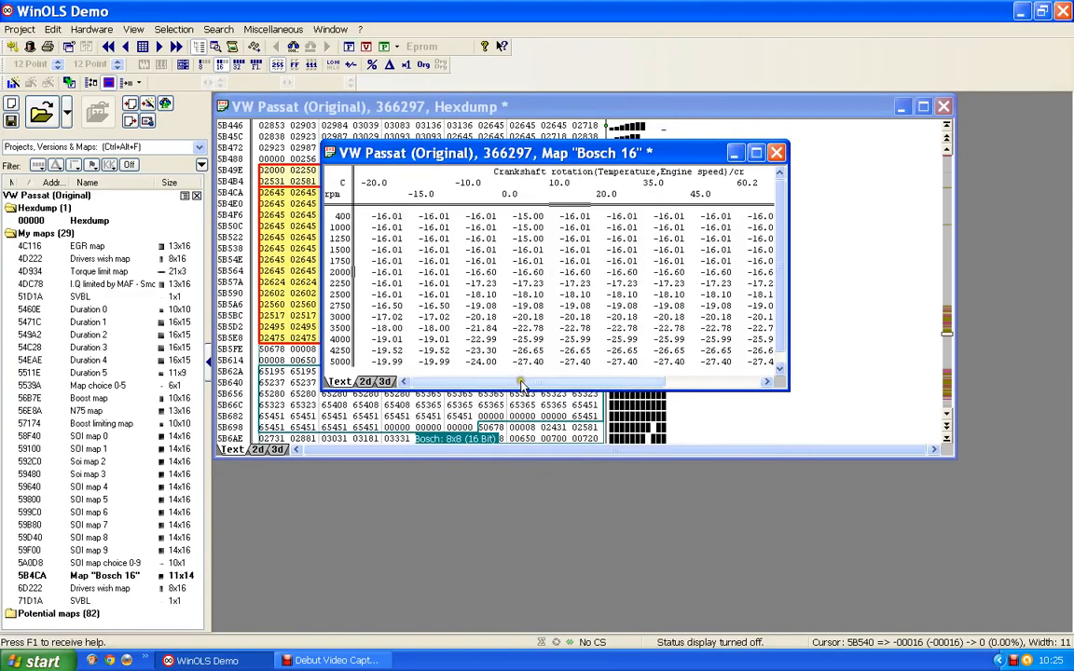
Examine the offset crankshaft rotation values across the full temperature and engine speed range of the map.
drag(530, 381, 617, 383)
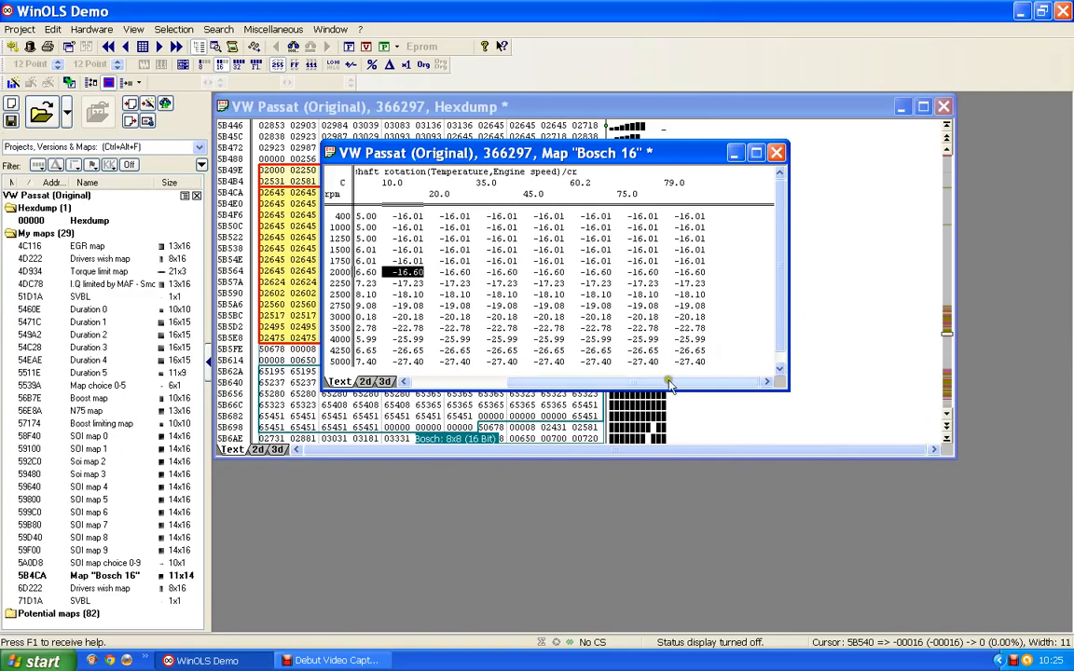
click(694, 346)
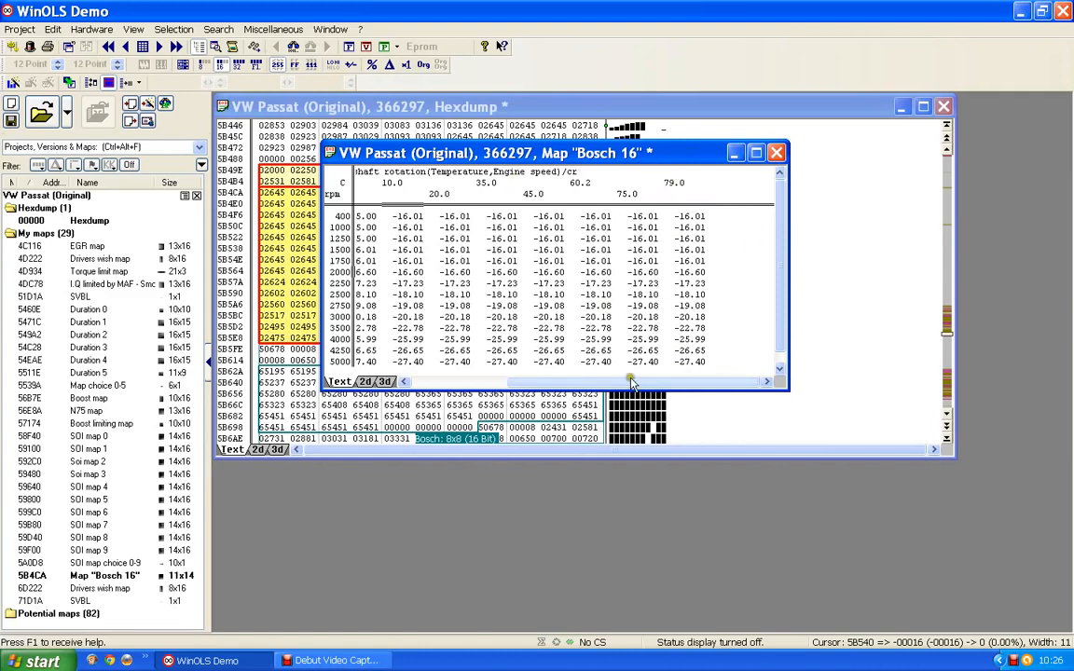
drag(631, 383, 405, 383)
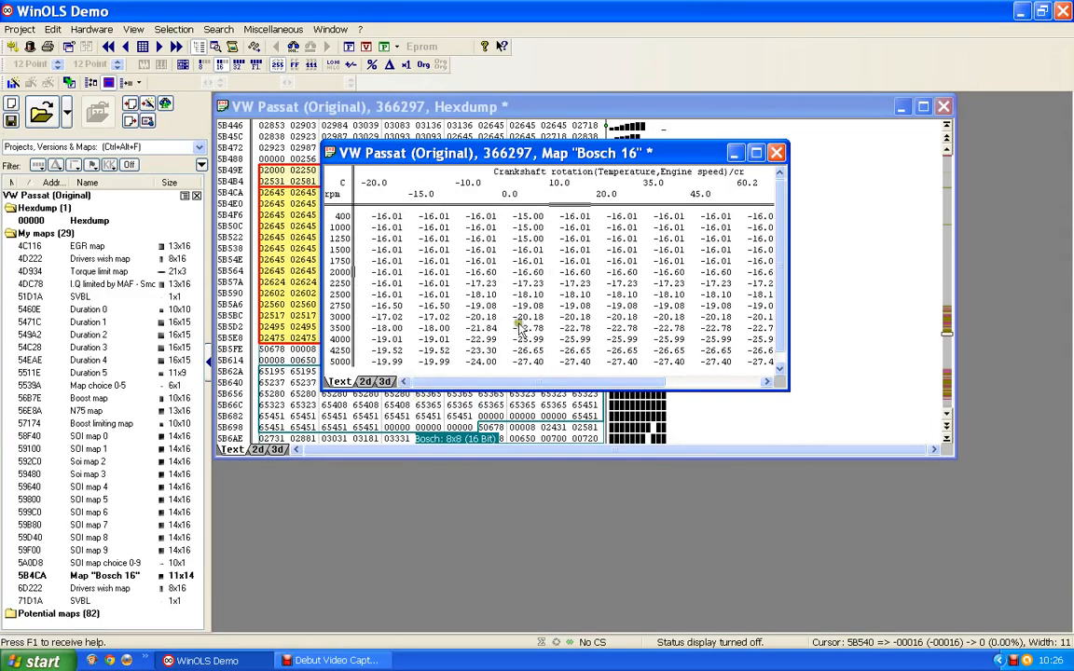
click(568, 271)
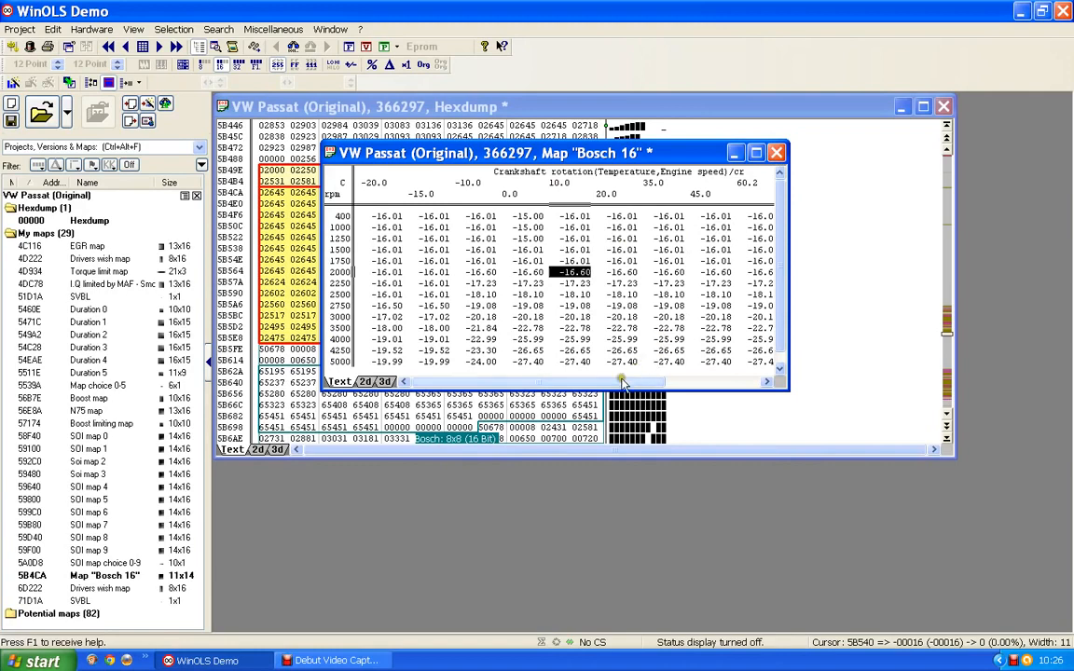
drag(622, 382, 590, 386)
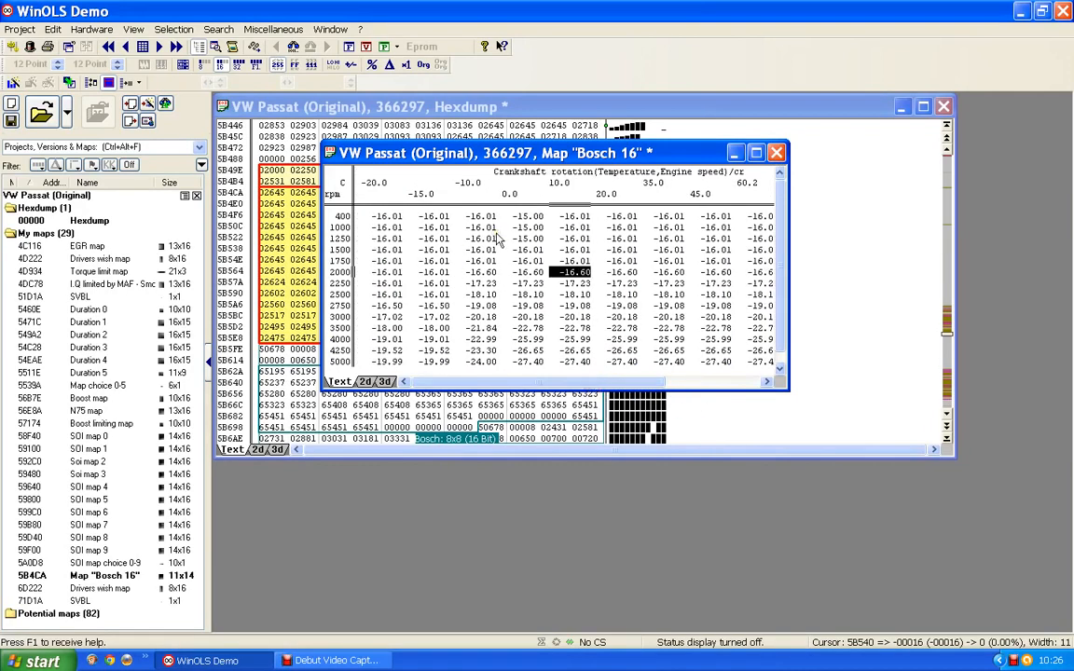
click(514, 273)
click(524, 279)
click(575, 284)
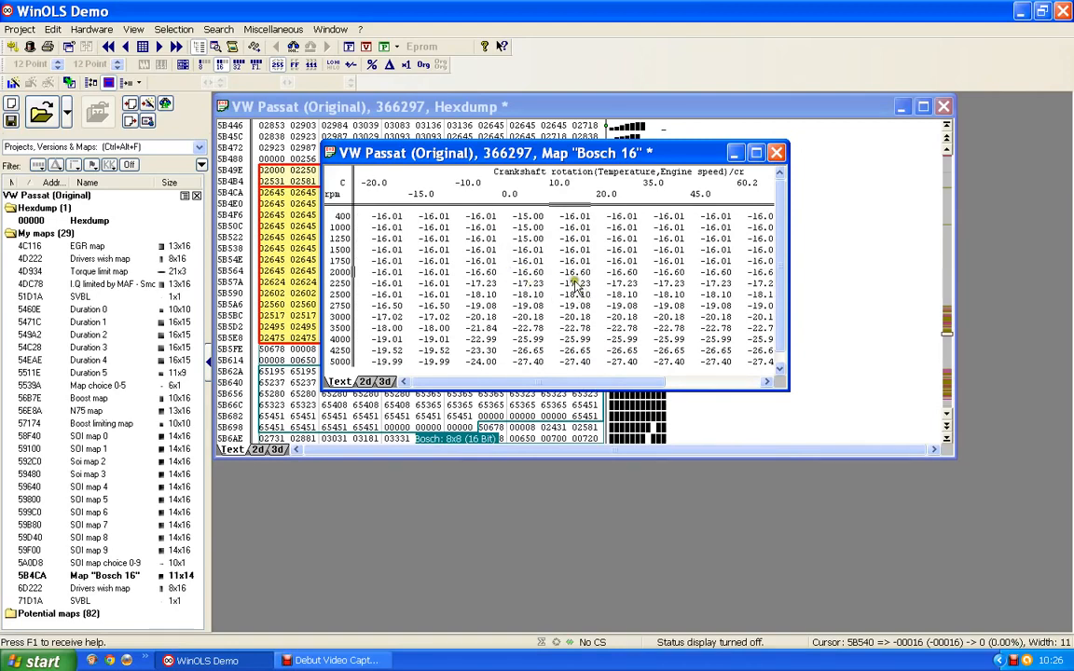
click(552, 294)
drag(544, 384, 789, 379)
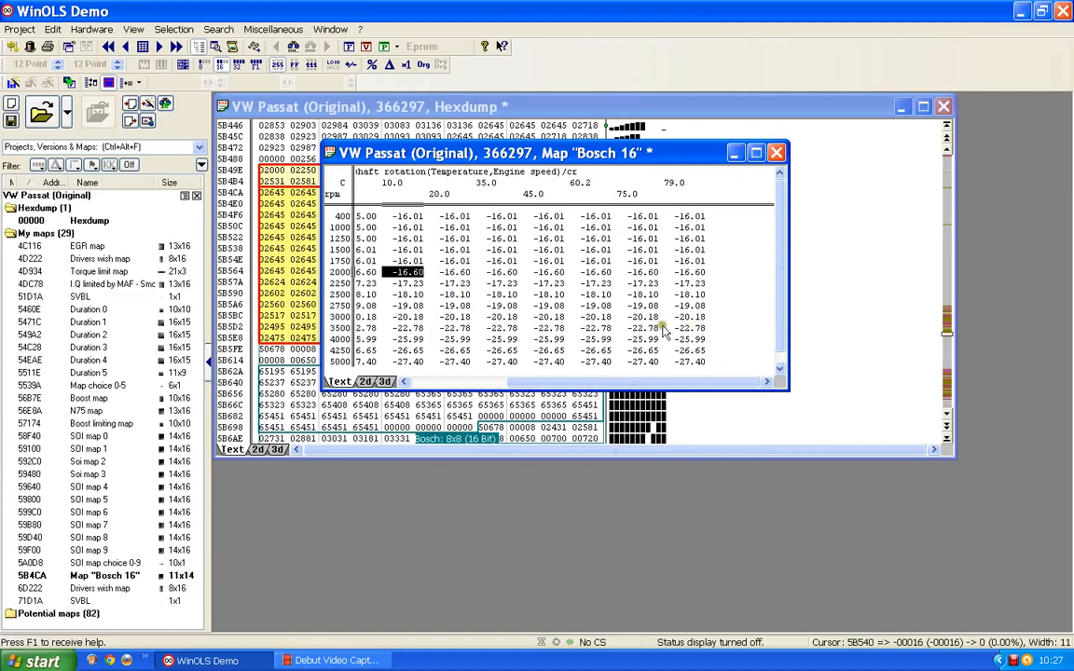
Rename the 11x14 map as "SOI limiting map" and close its window.
double_click(489, 263)
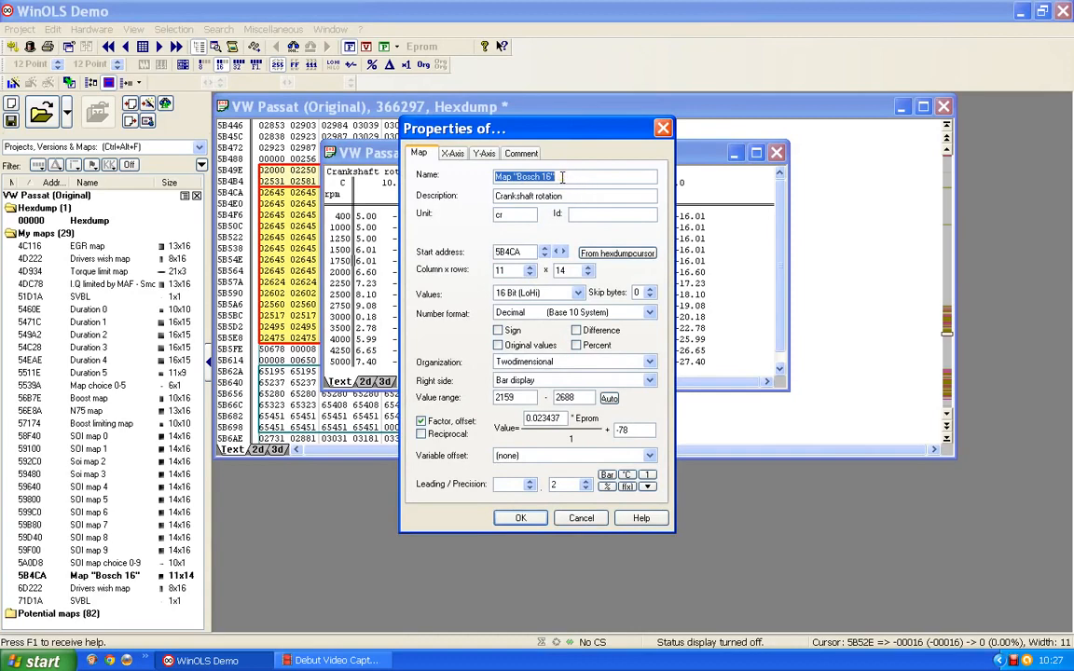
text(SOI)
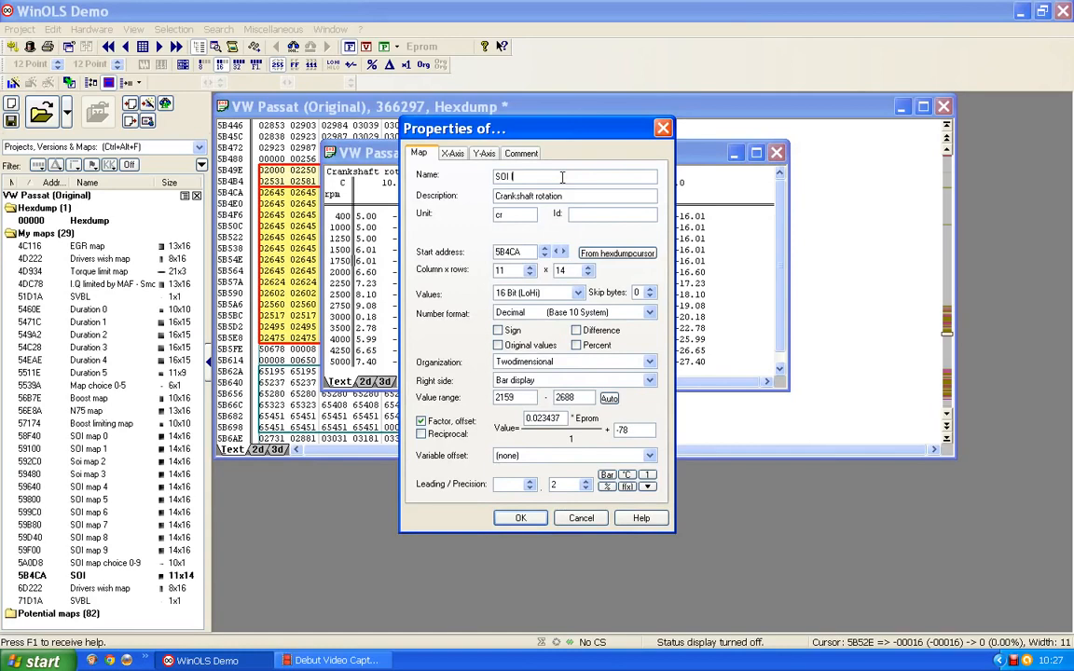
text( limiting map)
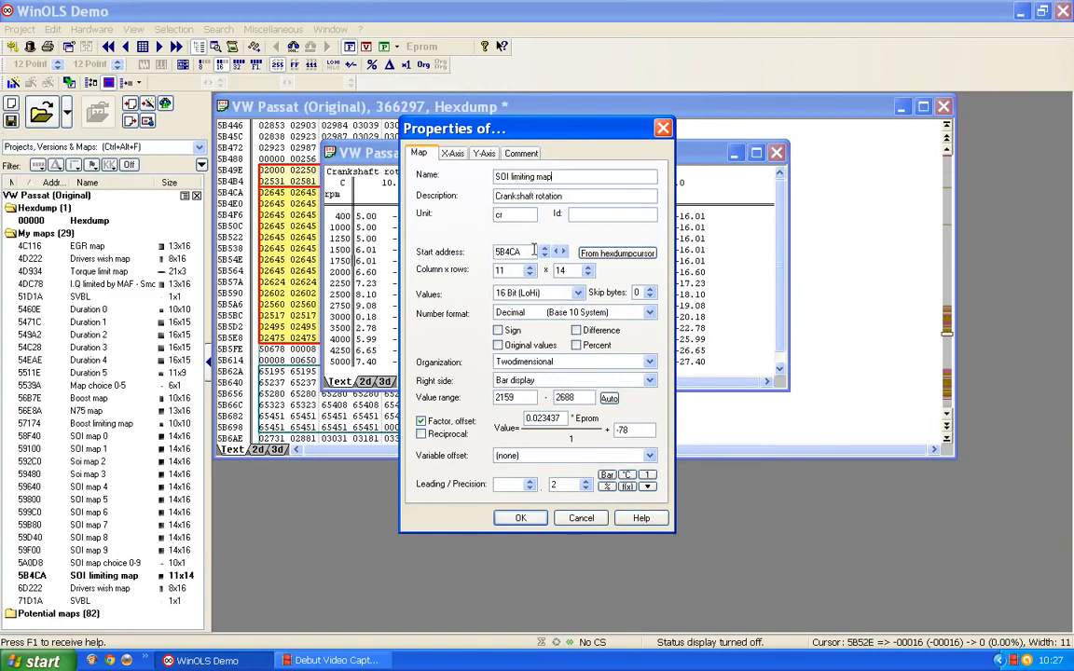
click(520, 517)
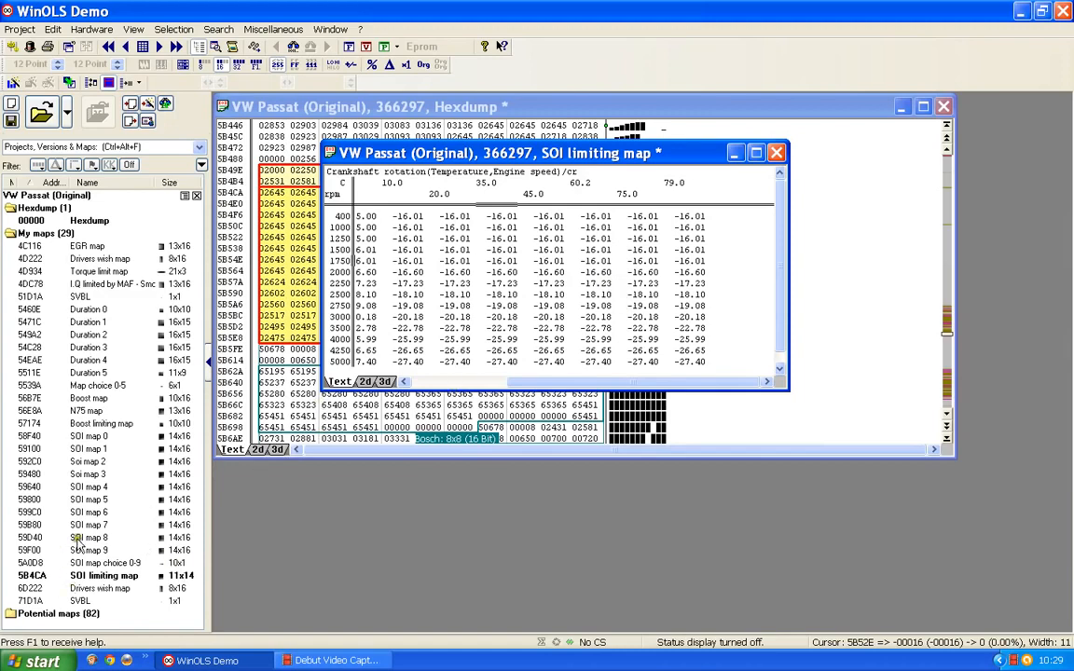
click(778, 153)
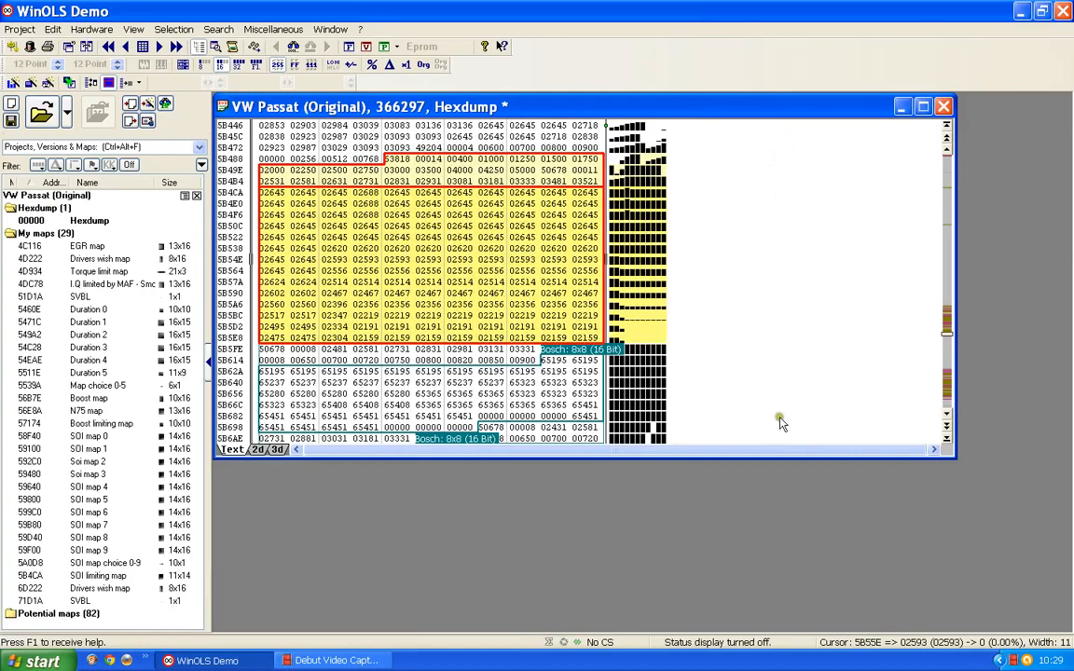